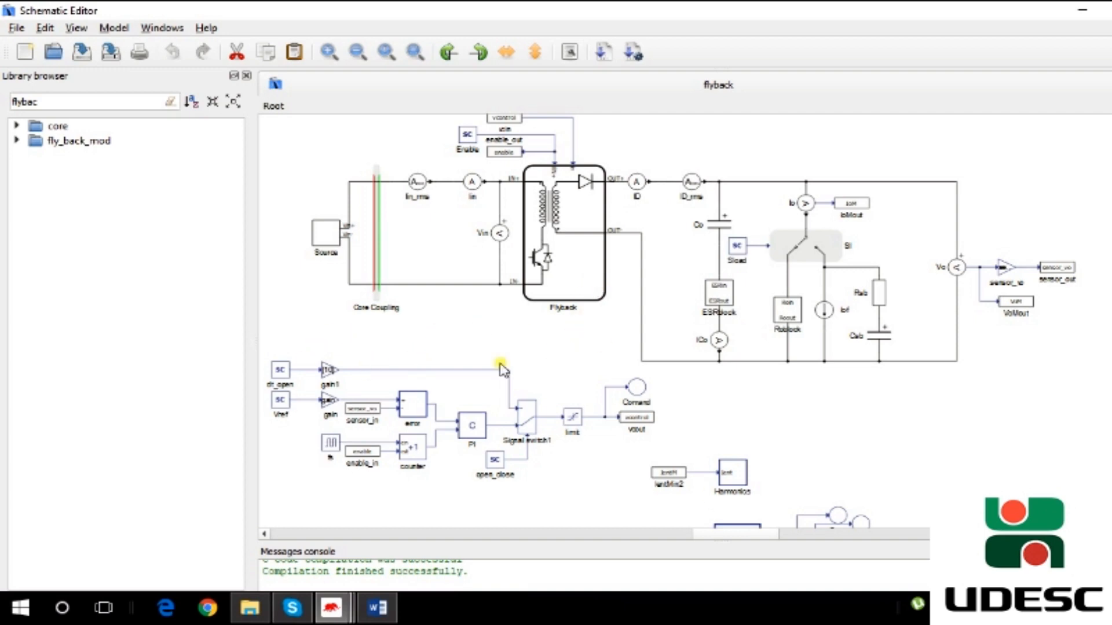
- Inspect the schematic and the Source subsystem's inductor L1 and bridge rectifier, then return to the root level
{"action": "scroll", "coordinate": [537, 377], "scroll_direction": "down", "scroll_amount": 2}
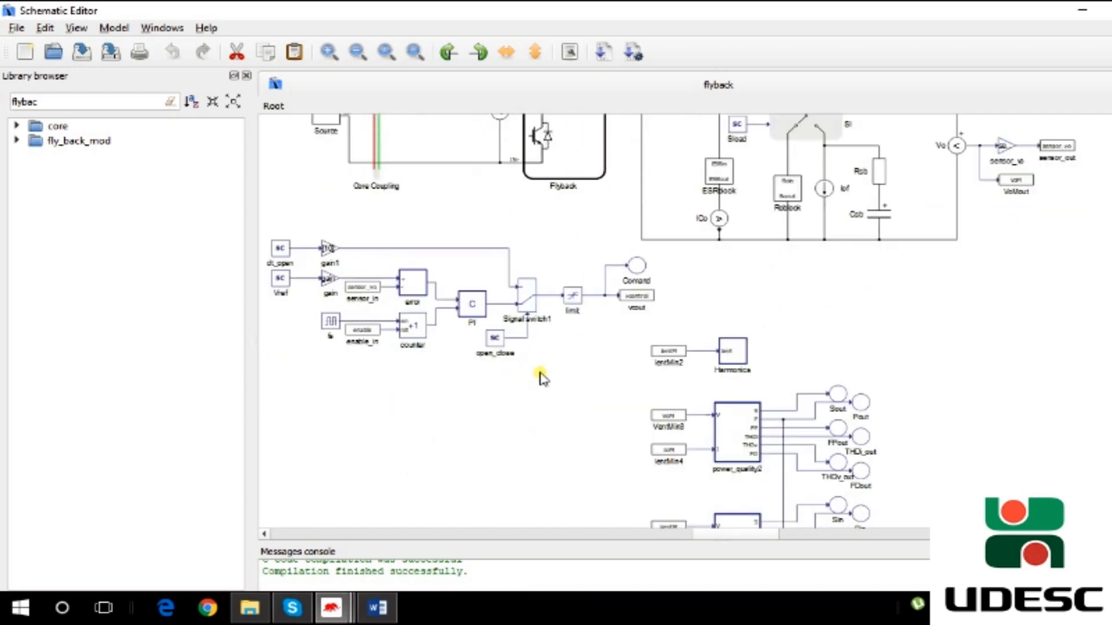
{"action": "scroll", "coordinate": [539, 379], "scroll_direction": "down", "scroll_amount": 2}
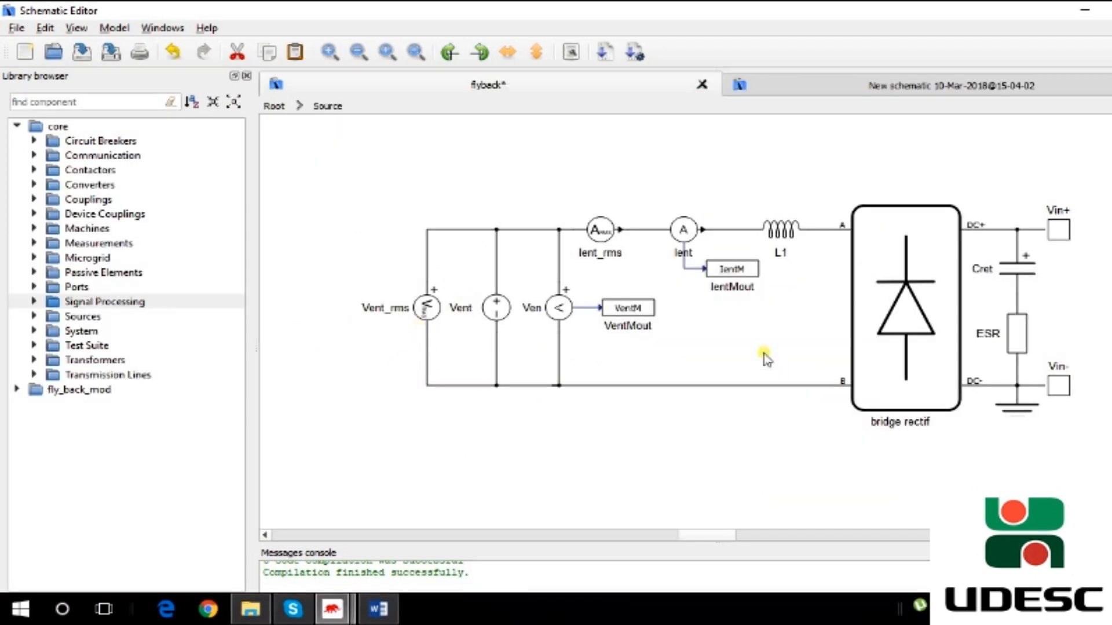
{"action": "left_click", "coordinate": [902, 307]}
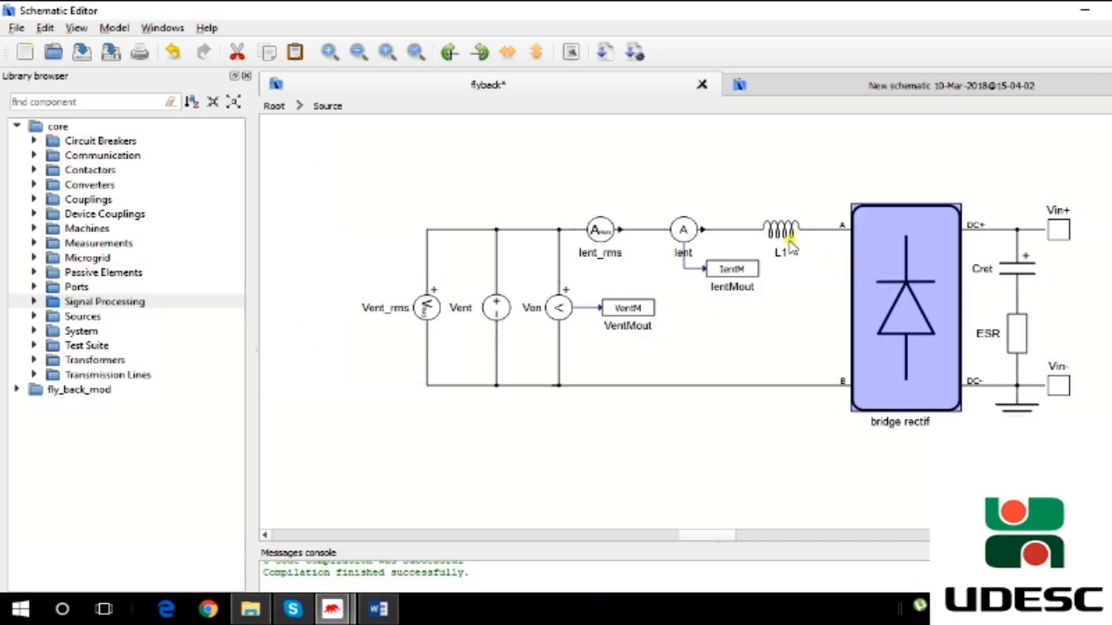
{"action": "left_click", "coordinate": [773, 174]}
{"action": "left_click", "coordinate": [777, 233]}
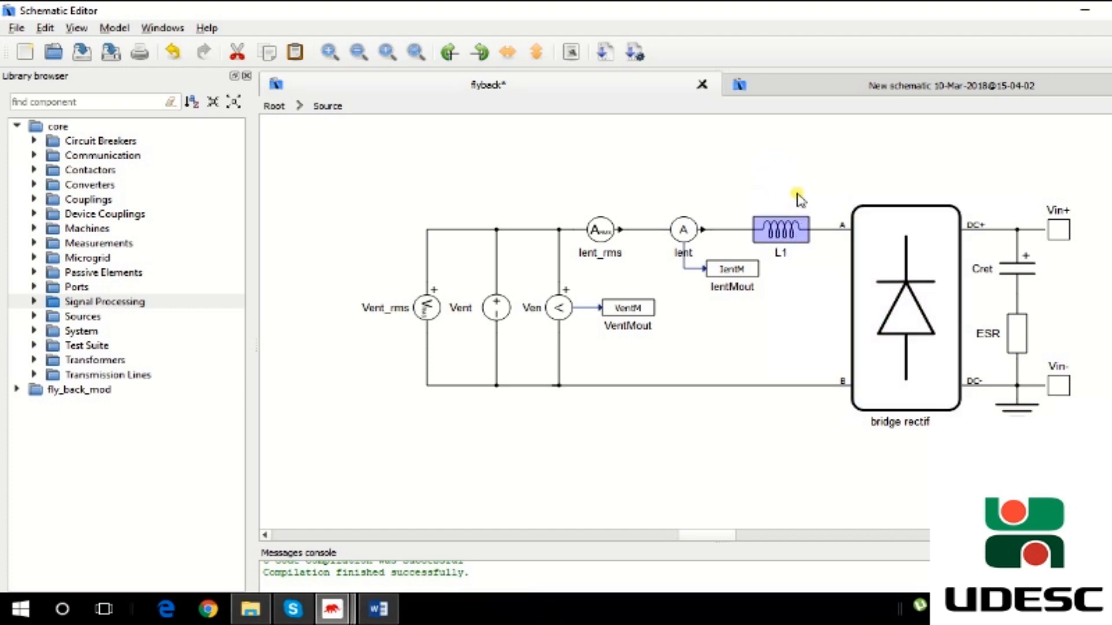
{"action": "left_click", "coordinate": [766, 181]}
{"action": "left_click_drag", "start_coordinate": [736, 170], "coordinate": [825, 264]}
{"action": "left_click", "coordinate": [541, 165]}
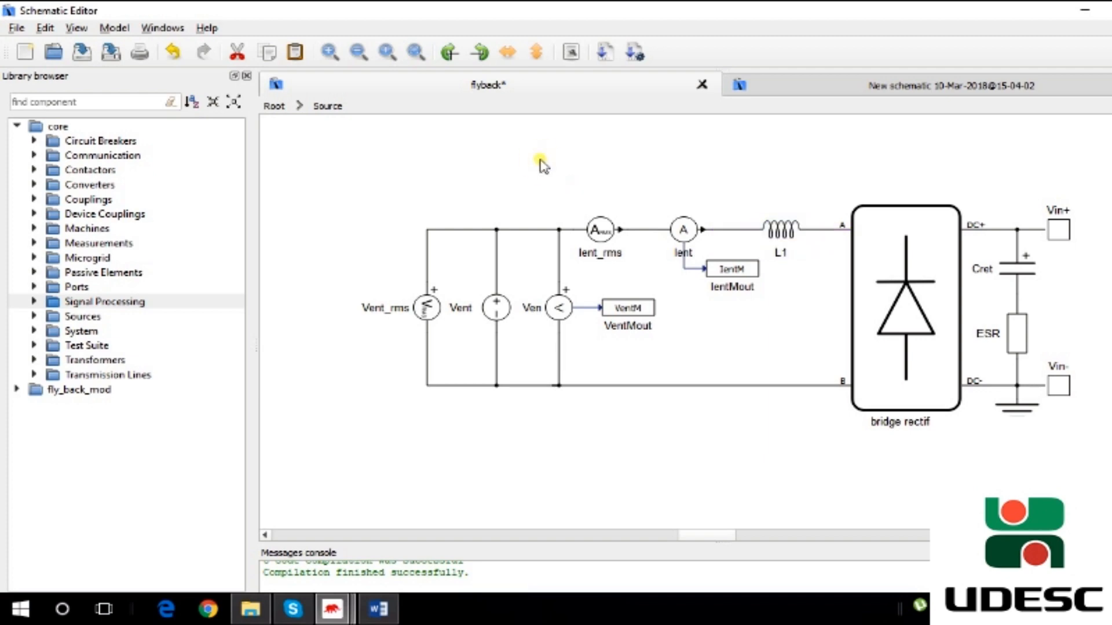
{"action": "left_click", "coordinate": [281, 106]}
{"action": "scroll", "coordinate": [592, 185], "scroll_direction": "up", "scroll_amount": 2}
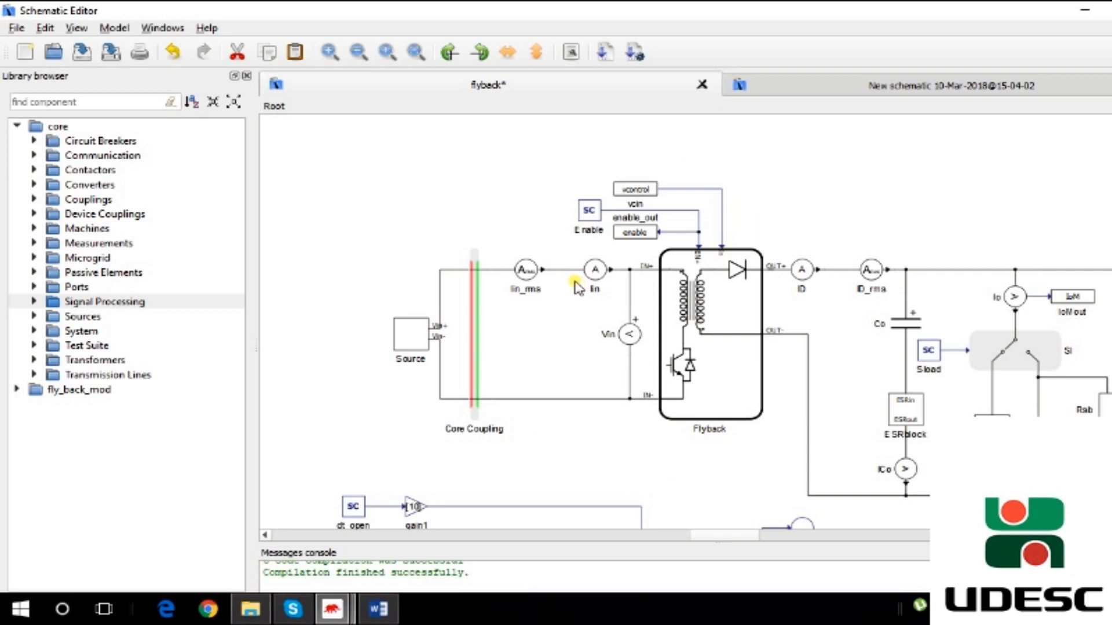
- Open the Source subsystem and select its Vent_rms and Vent voltage sources
{"action": "left_click", "coordinate": [406, 333]}
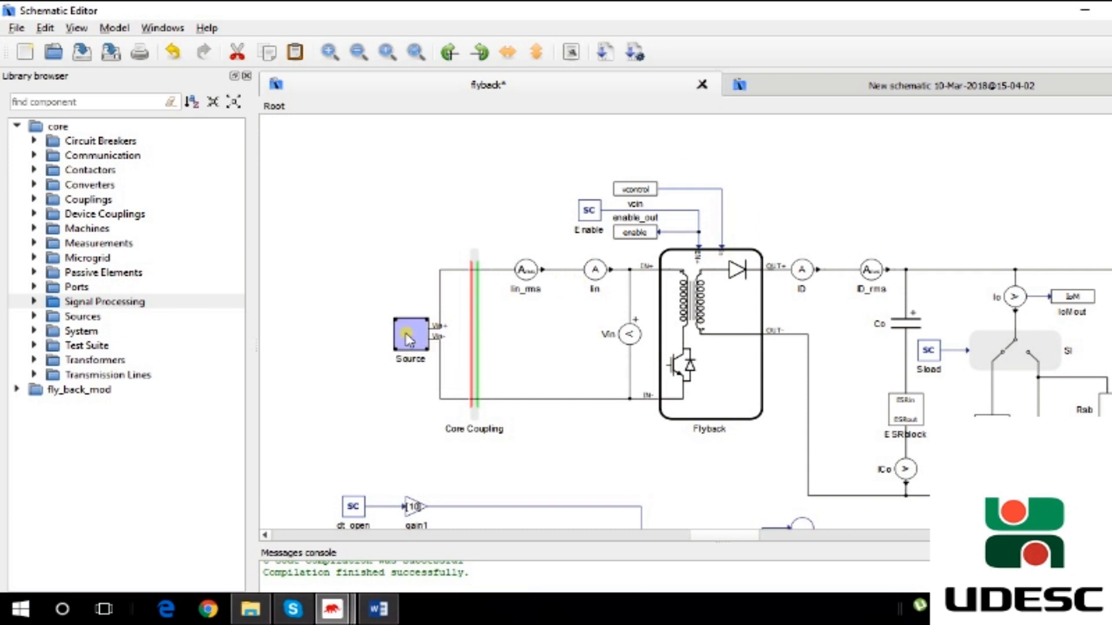
{"action": "double_click", "coordinate": [405, 333]}
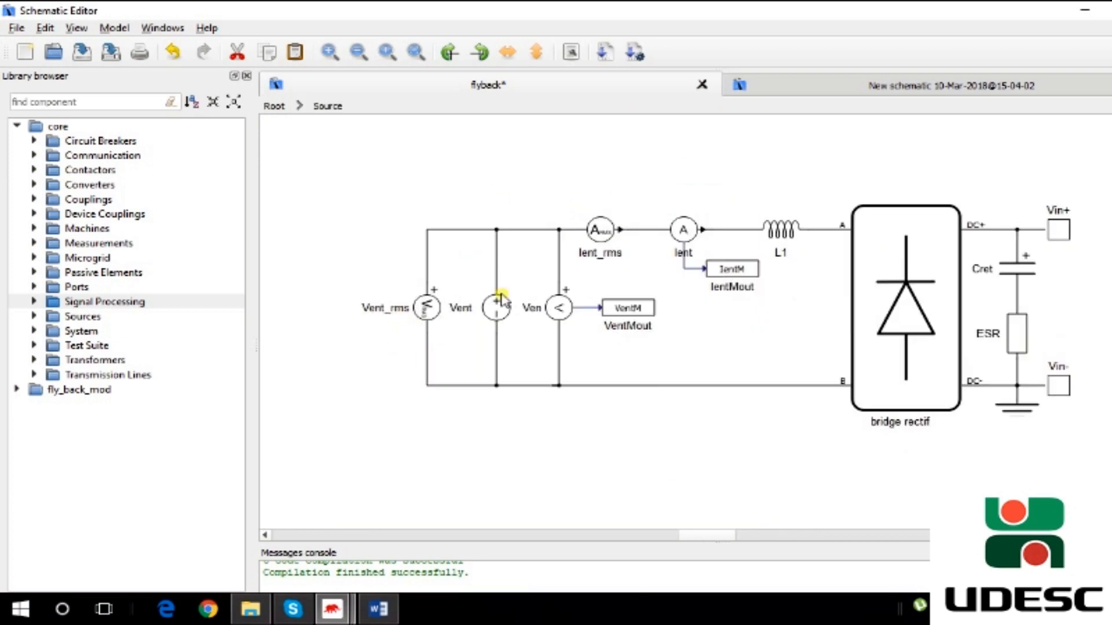
{"action": "left_click_drag", "start_coordinate": [373, 262], "coordinate": [460, 348]}
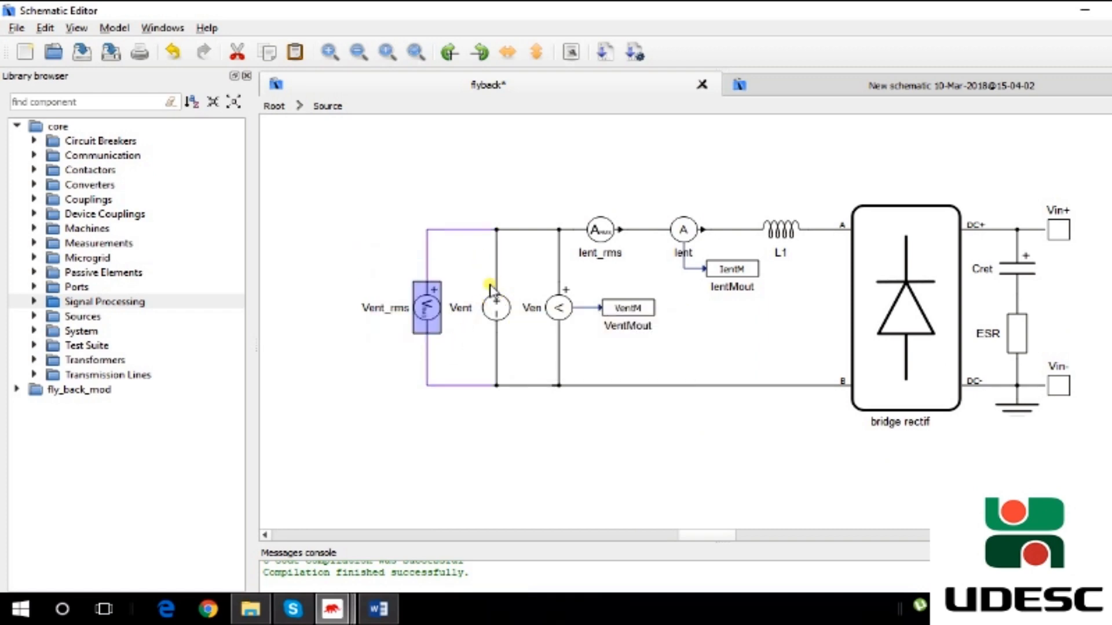
{"action": "left_click", "coordinate": [478, 328]}
{"action": "left_click_drag", "start_coordinate": [375, 273], "coordinate": [503, 360]}
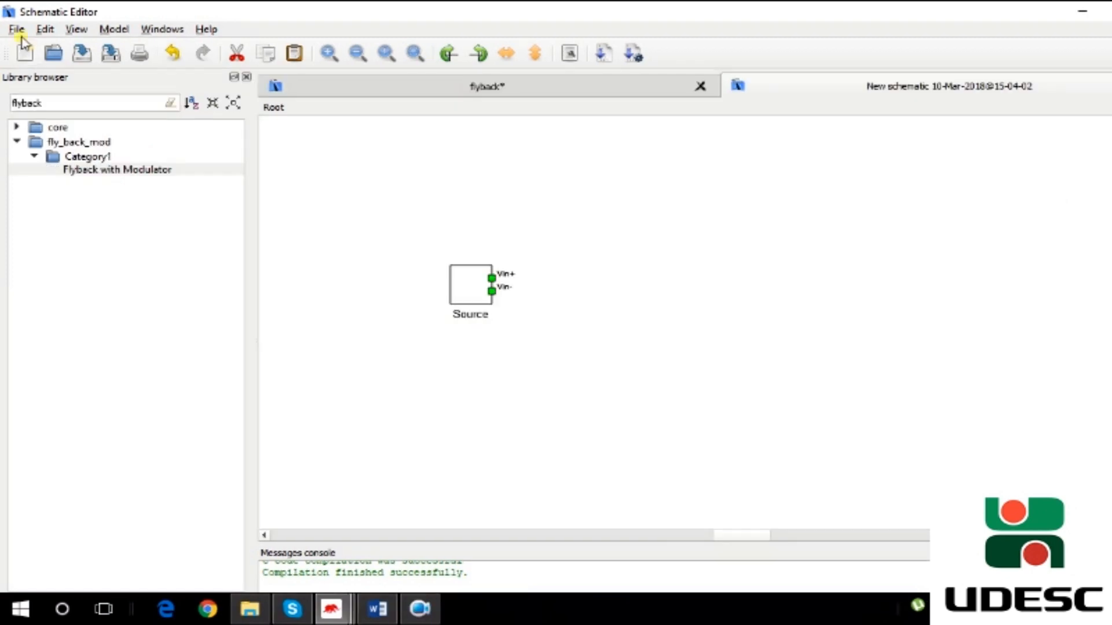
- Open the library path settings and cancel the directory chooser
{"action": "left_click", "coordinate": [16, 27]}
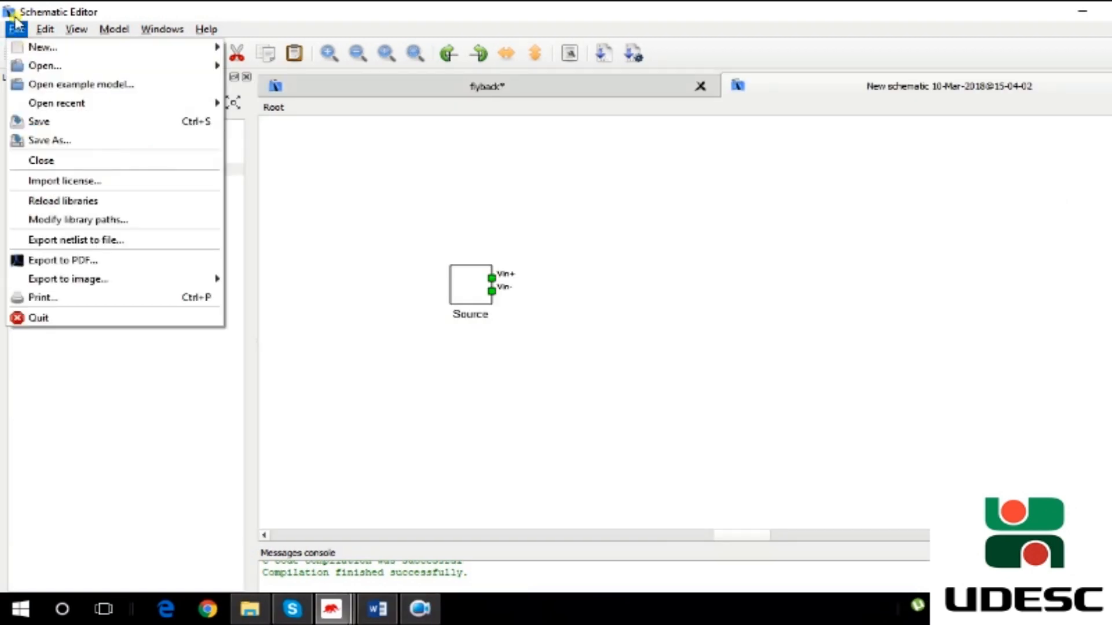
{"action": "left_click", "coordinate": [125, 223]}
{"action": "left_click", "coordinate": [690, 273]}
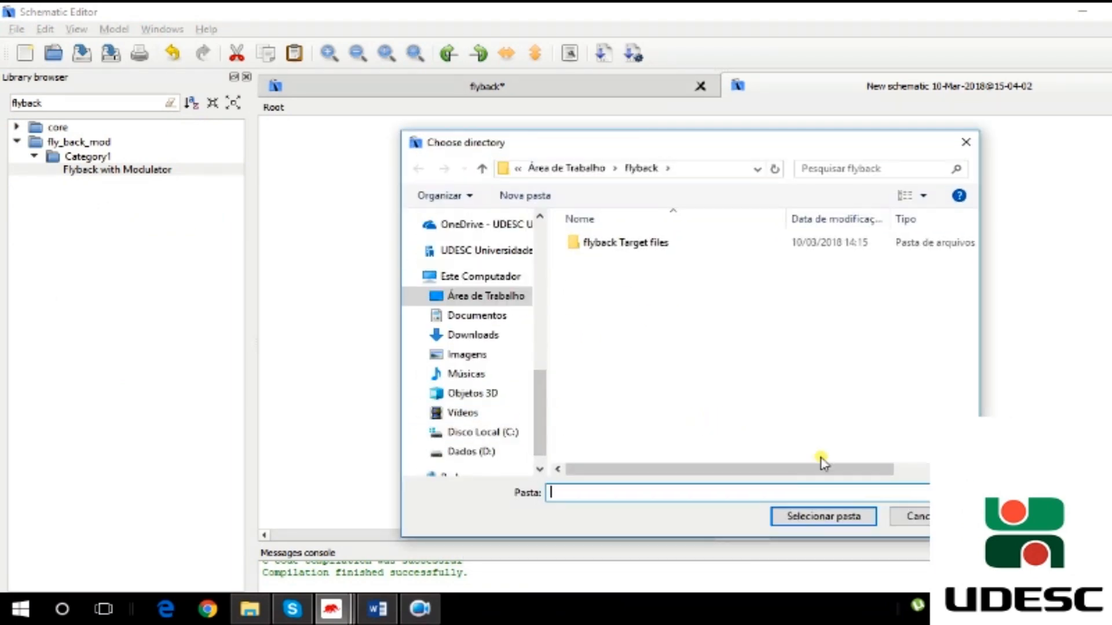
{"action": "left_click", "coordinate": [915, 517]}
{"action": "left_click", "coordinate": [718, 412]}
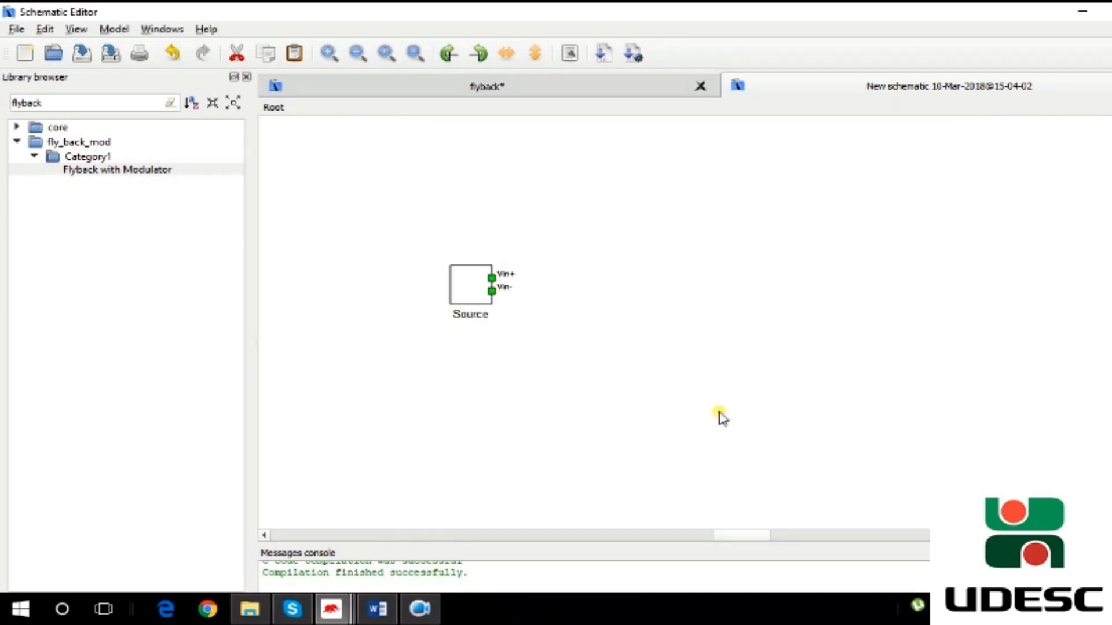
- Cut the selected flyback converter section and paste it into the schematic beside the Source block
{"action": "left_click", "coordinate": [55, 144]}
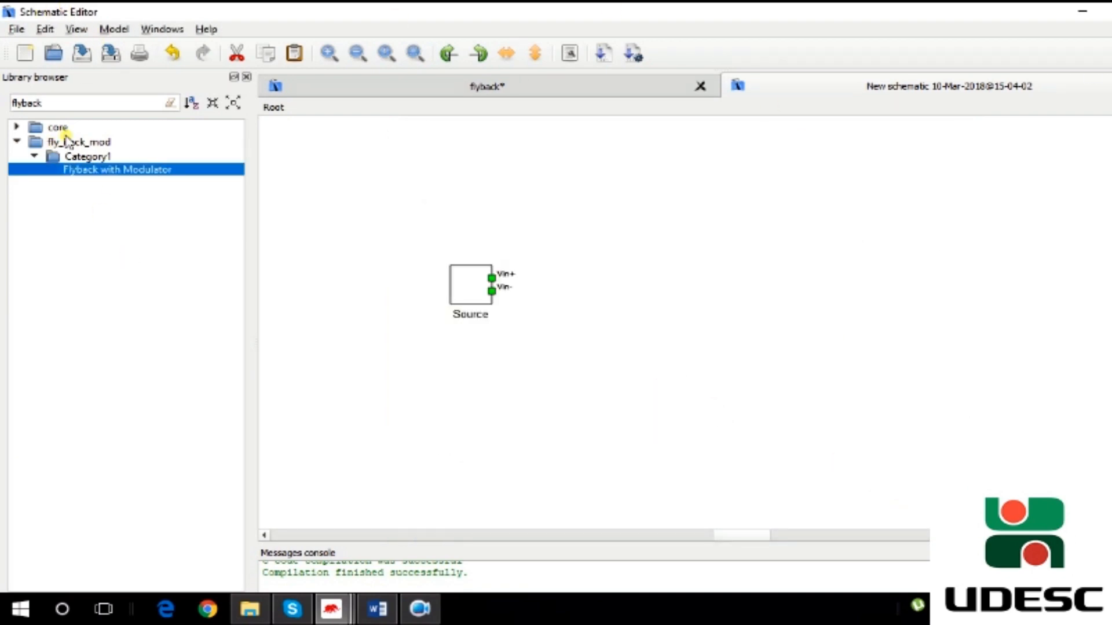
{"action": "left_click", "coordinate": [16, 141]}
{"action": "left_click", "coordinate": [16, 141]}
{"action": "left_click", "coordinate": [532, 86]}
{"action": "left_click_drag", "start_coordinate": [890, 476], "coordinate": [547, 175]}
{"action": "key", "text": "ctrl+x"}
{"action": "key", "text": "ctrl+v"}
{"action": "scroll", "coordinate": [819, 281], "scroll_direction": "down", "scroll_amount": 4}
{"action": "left_click_drag", "start_coordinate": [923, 459], "coordinate": [648, 162]}
{"action": "left_click_drag", "start_coordinate": [813, 311], "coordinate": [812, 290]}
{"action": "left_click", "coordinate": [936, 289]}
- Review the Flyback component's General and Transformer properties and close the dialog
{"action": "double_click", "coordinate": [852, 326]}
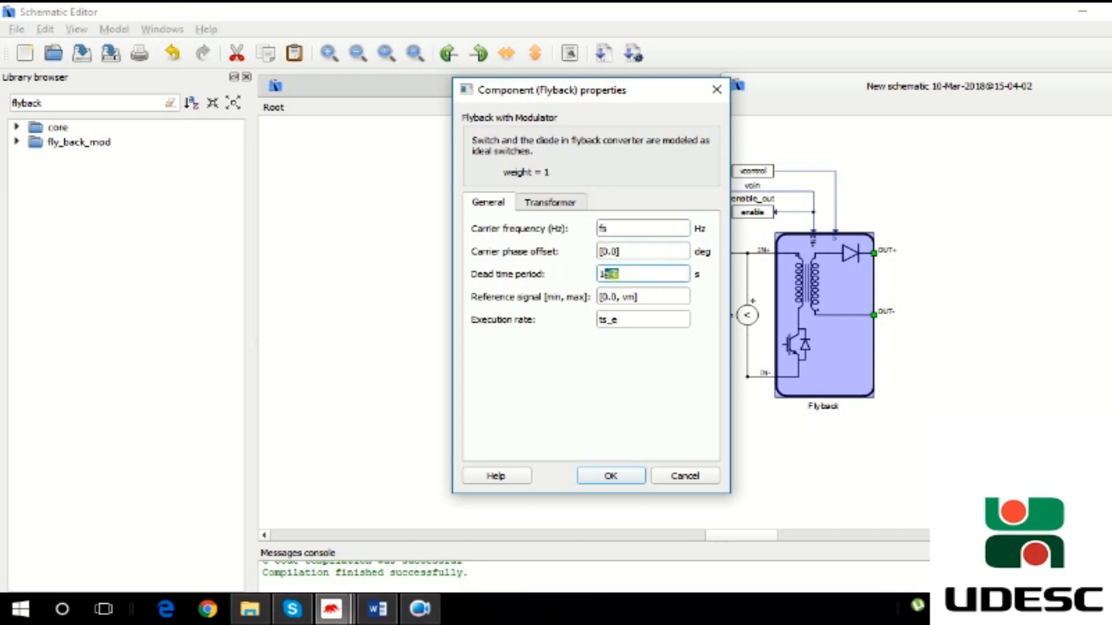
{"action": "double_click", "coordinate": [649, 321]}
{"action": "left_click", "coordinate": [550, 202]}
{"action": "key", "text": "Tab"}
{"action": "key", "text": "Tab"}
{"action": "key", "text": "Tab"}
{"action": "key", "text": "Tab"}
{"action": "key", "text": "Tab"}
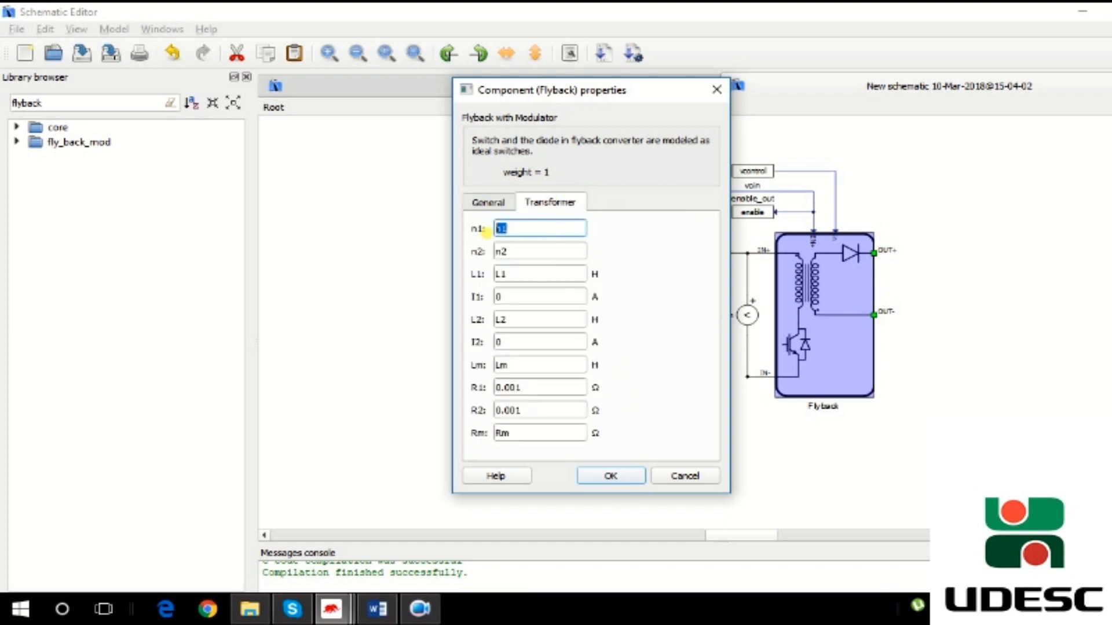
{"action": "key", "text": "Tab"}
{"action": "key", "text": "Tab"}
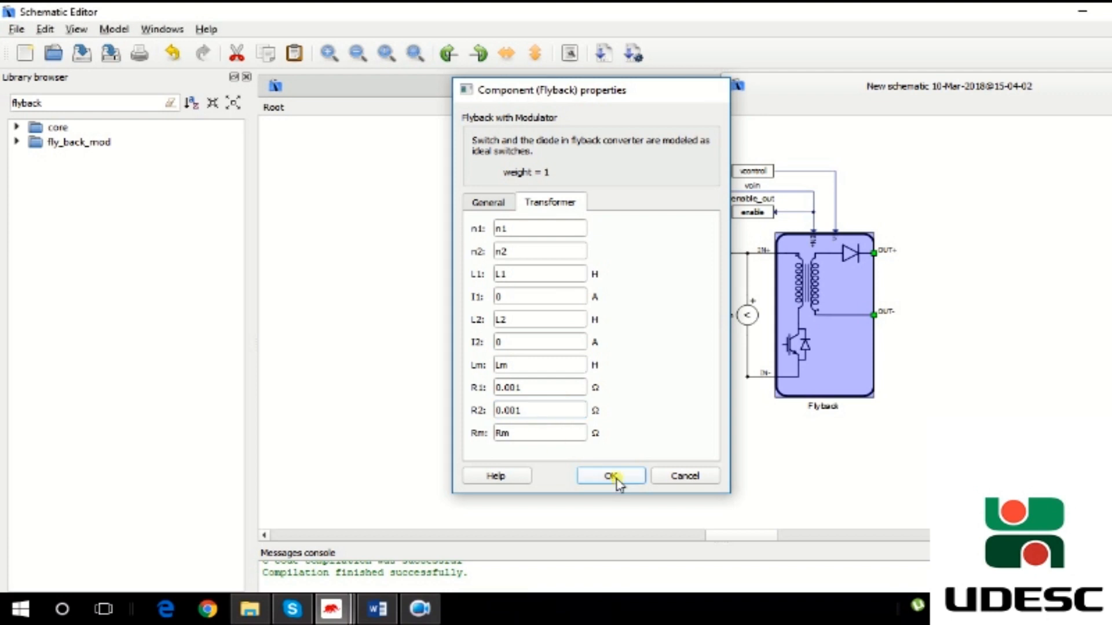
{"action": "left_click", "coordinate": [613, 477]}
- Open the Enable SCADA block's properties and close them
{"action": "scroll", "coordinate": [864, 209], "scroll_direction": "up", "scroll_amount": 2}
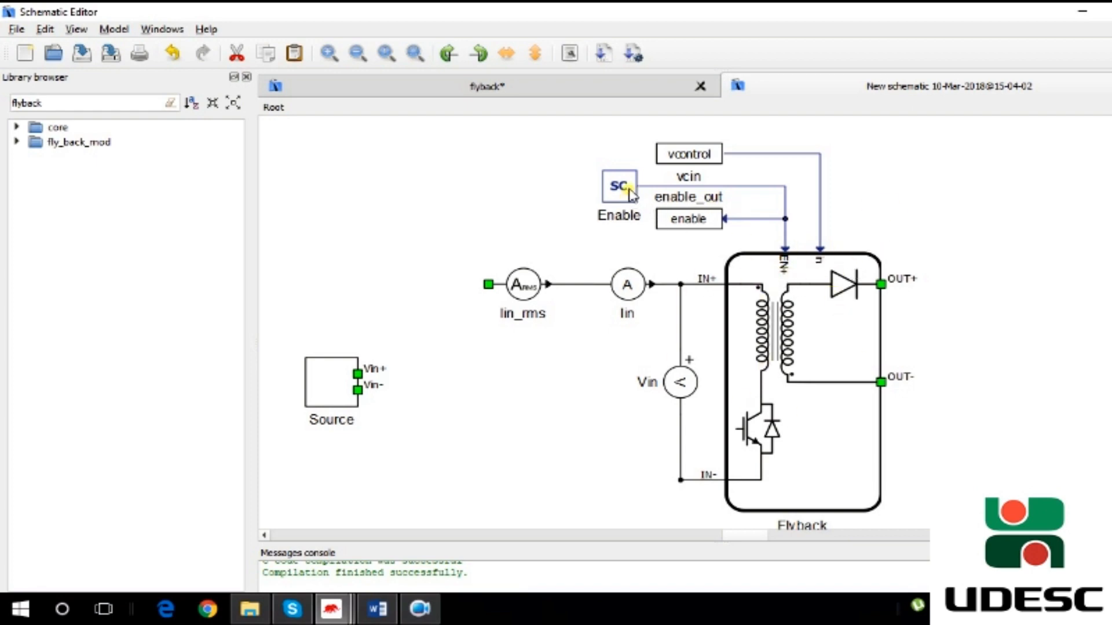
{"action": "double_click", "coordinate": [619, 204]}
{"action": "left_click", "coordinate": [665, 432]}
- Search the library for SCADA and place a SCADA Input block left of the Enable block
{"action": "left_click_drag", "start_coordinate": [69, 108], "coordinate": [3, 104]}
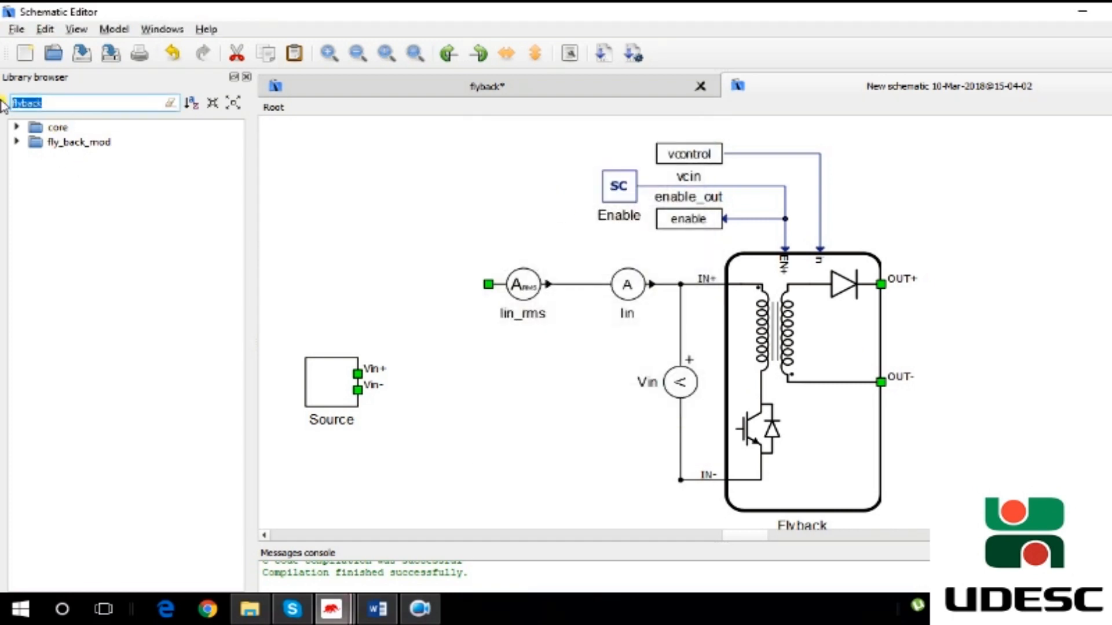
{"action": "left_click_drag", "start_coordinate": [72, 105], "coordinate": [3, 107]}
{"action": "type", "text": "SCADA"}
{"action": "left_click", "coordinate": [108, 169]}
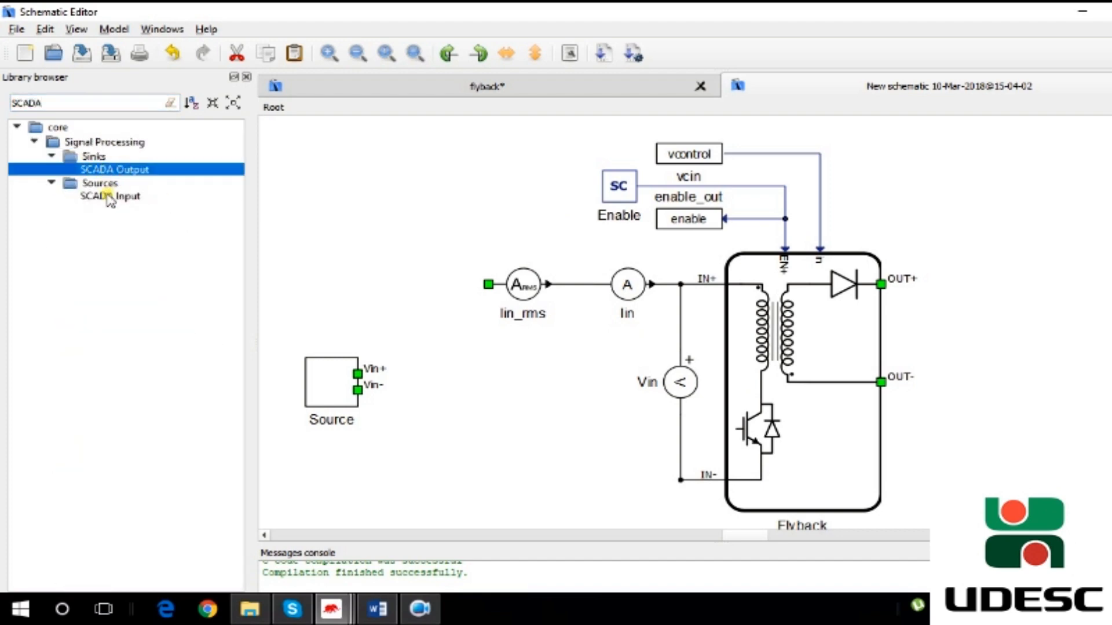
{"action": "left_click", "coordinate": [109, 196]}
{"action": "left_click_drag", "start_coordinate": [109, 197], "coordinate": [488, 191]}
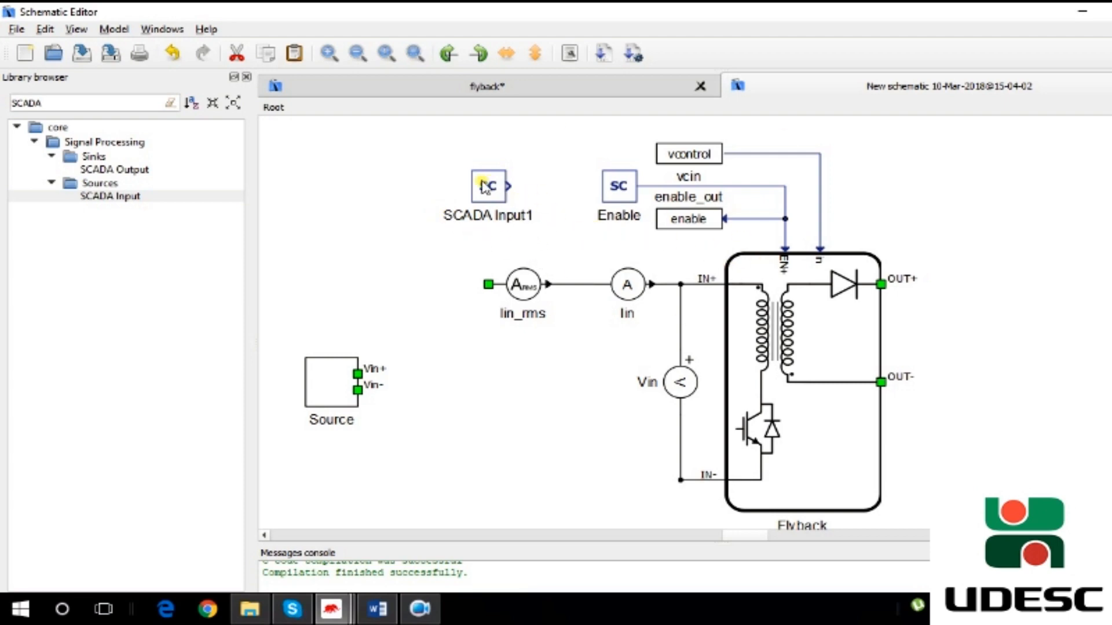
{"action": "left_click_drag", "start_coordinate": [484, 186], "coordinate": [483, 195]}
- Rename the new SCADA Input block to e
{"action": "double_click", "coordinate": [618, 185]}
{"action": "left_click", "coordinate": [666, 438]}
{"action": "double_click", "coordinate": [493, 231]}
{"action": "left_click_drag", "start_coordinate": [589, 290], "coordinate": [476, 287]}
{"action": "type", "text": "enable4"}
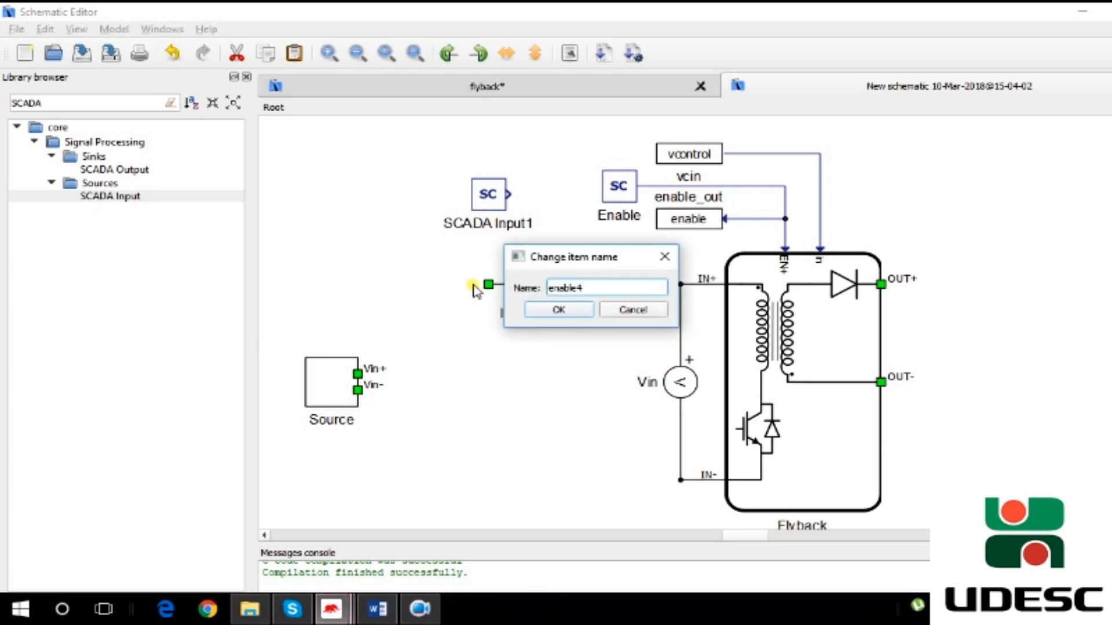
{"action": "key", "text": "Return"}
- Open the output capacitor Co's properties and cancel without changes
{"action": "left_click_drag", "start_coordinate": [559, 240], "coordinate": [650, 497]}
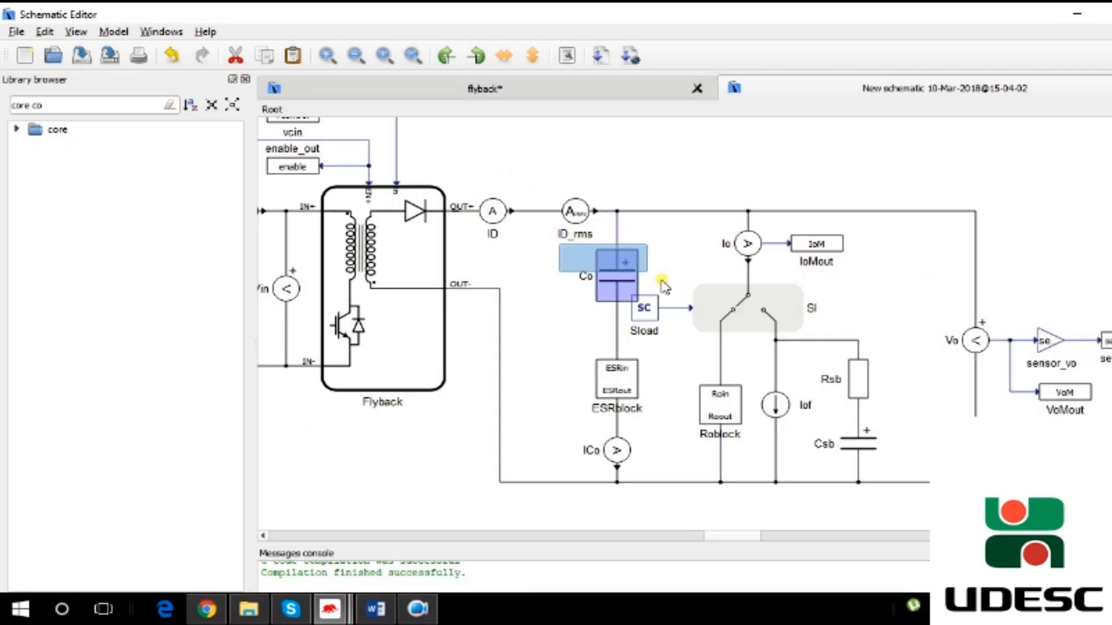
{"action": "left_click", "coordinate": [650, 498]}
{"action": "double_click", "coordinate": [614, 277]}
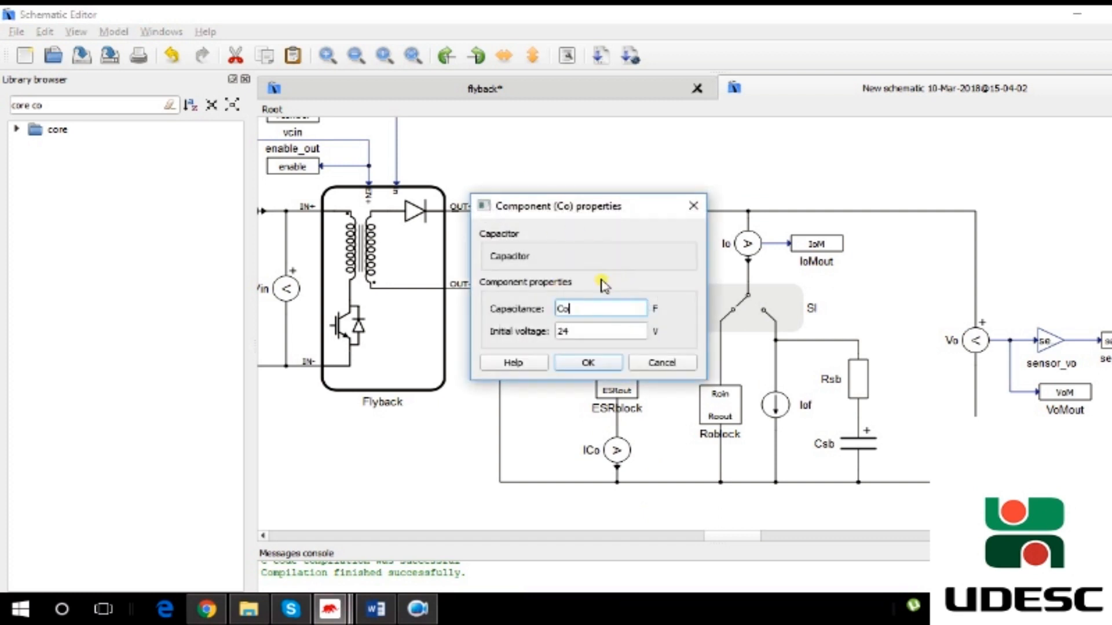
{"action": "left_click", "coordinate": [572, 334]}
{"action": "left_click_drag", "start_coordinate": [574, 334], "coordinate": [547, 338]}
{"action": "left_click", "coordinate": [666, 366]}
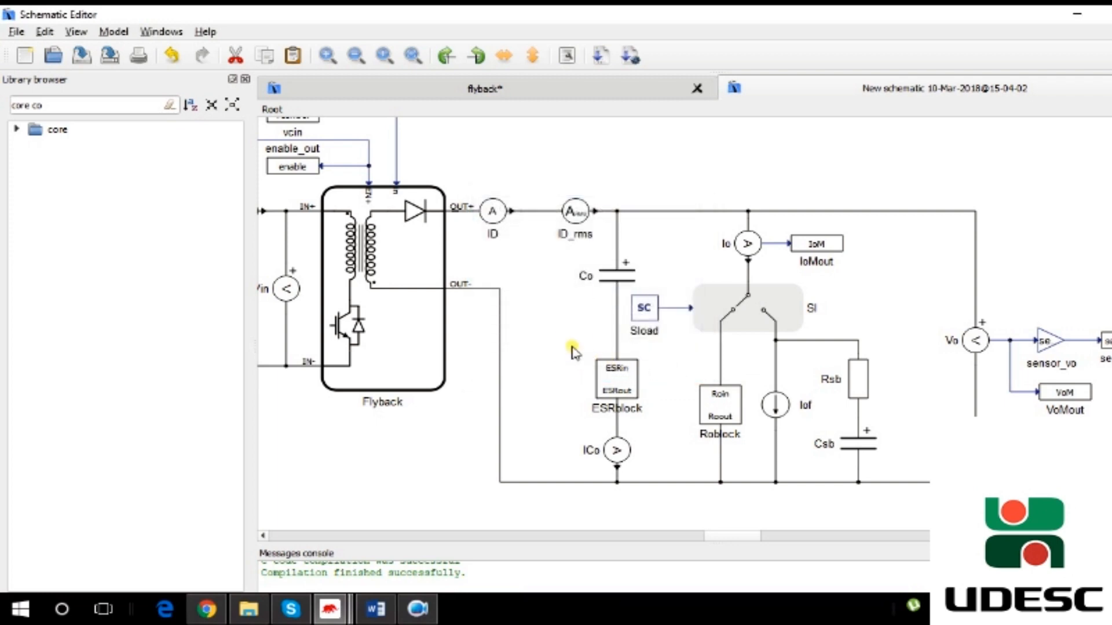
- Select and open the ESRblock subsystem below the output capacitor
{"action": "scroll", "coordinate": [572, 352], "scroll_direction": "down", "scroll_amount": 1}
{"action": "left_click", "coordinate": [615, 319]}
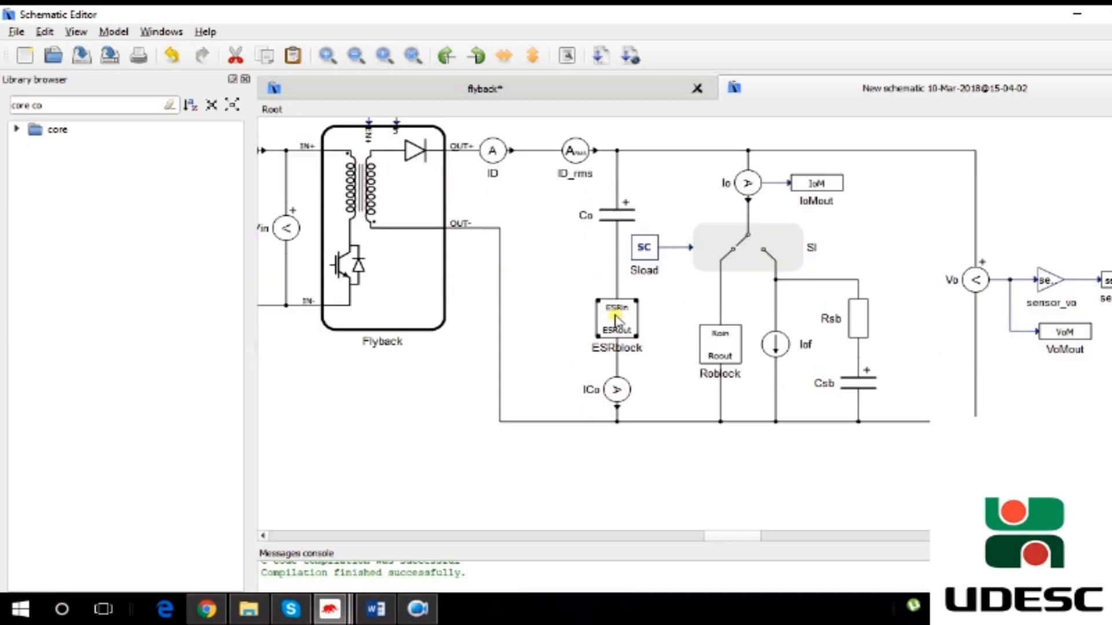
{"action": "left_click", "coordinate": [615, 318]}
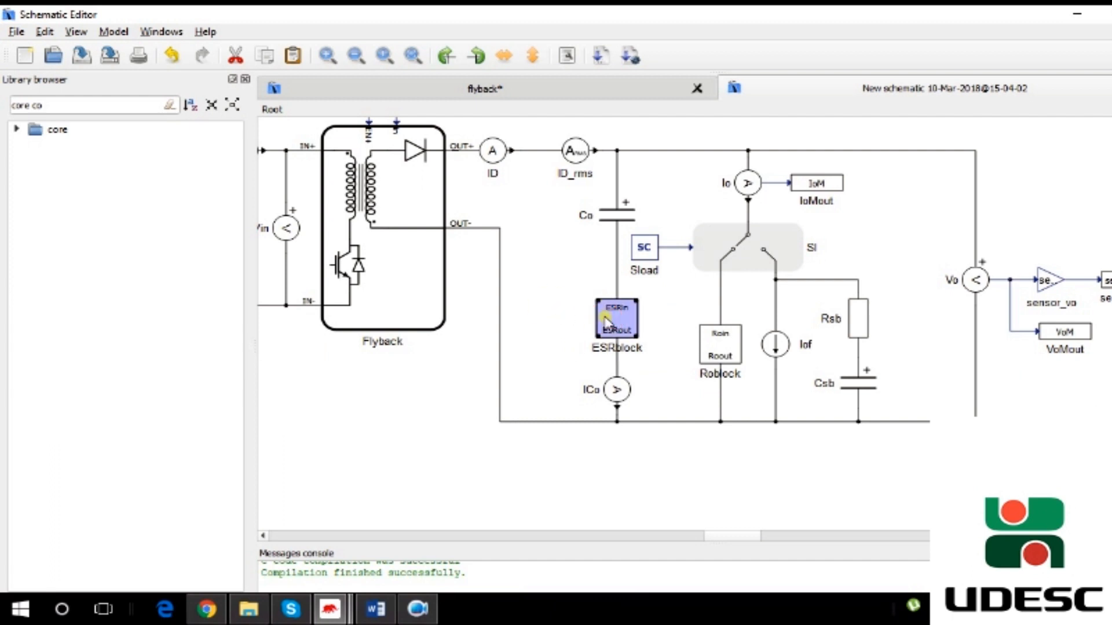
{"action": "double_click", "coordinate": [617, 328]}
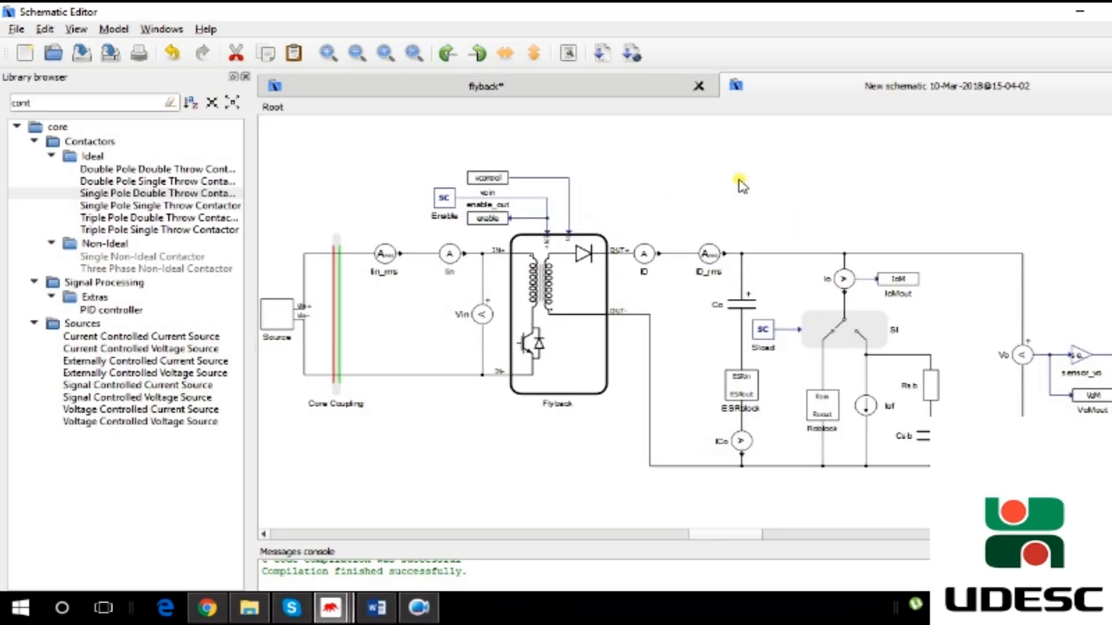
- Inspect the load switch SI, the Sload input and the Io meter, and open the Roblock subsystem
{"action": "scroll", "coordinate": [898, 325], "scroll_direction": "down", "scroll_amount": 2}
{"action": "scroll", "coordinate": [908, 330], "scroll_direction": "up", "scroll_amount": 2}
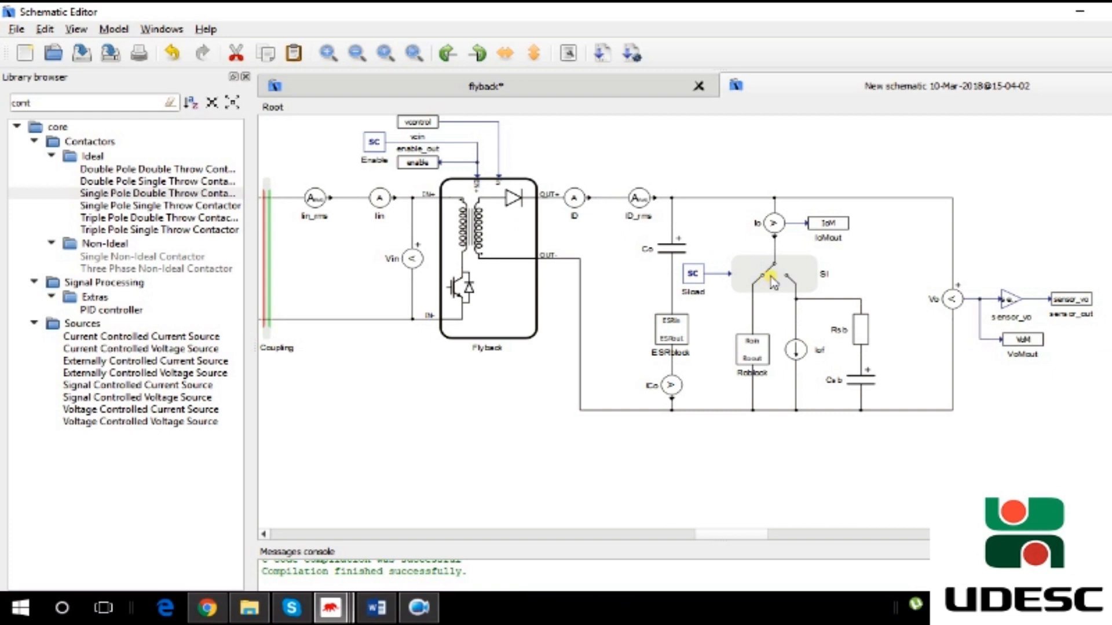
{"action": "left_click", "coordinate": [796, 284]}
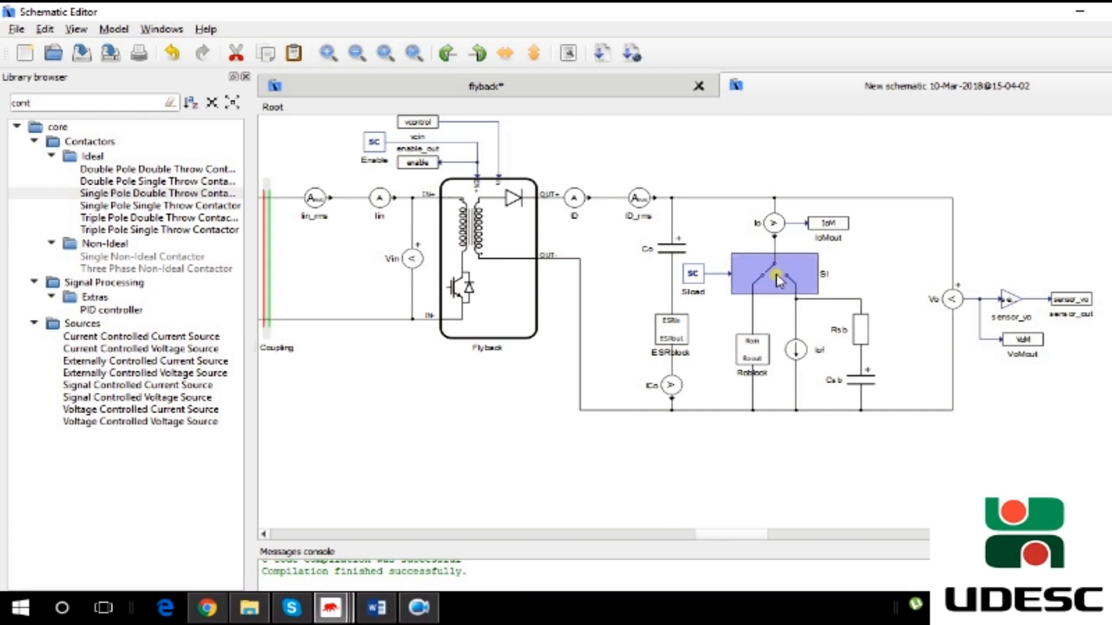
{"action": "left_click", "coordinate": [695, 275]}
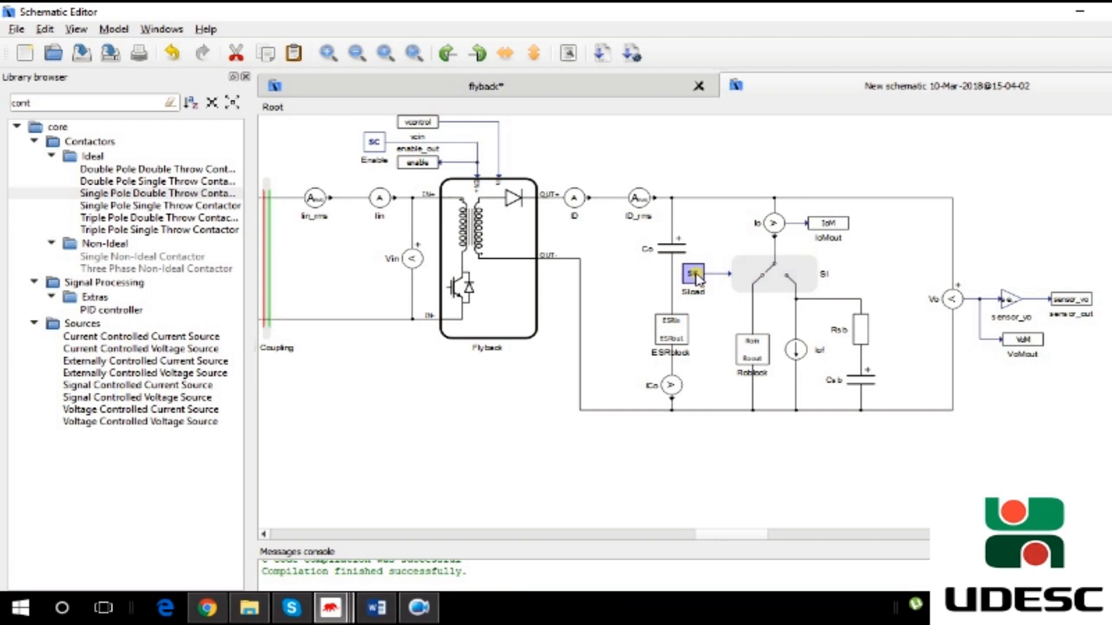
{"action": "left_click", "coordinate": [758, 181]}
{"action": "double_click", "coordinate": [751, 350]}
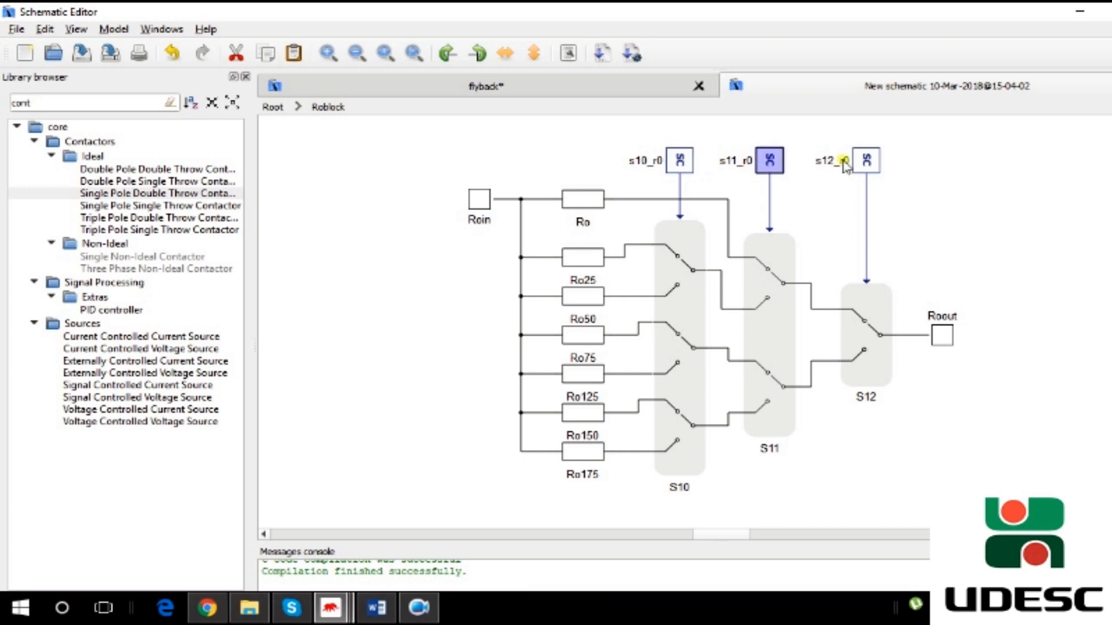
- Return to the root level and select the Iof current source and the output wire
{"action": "left_click", "coordinate": [273, 108]}
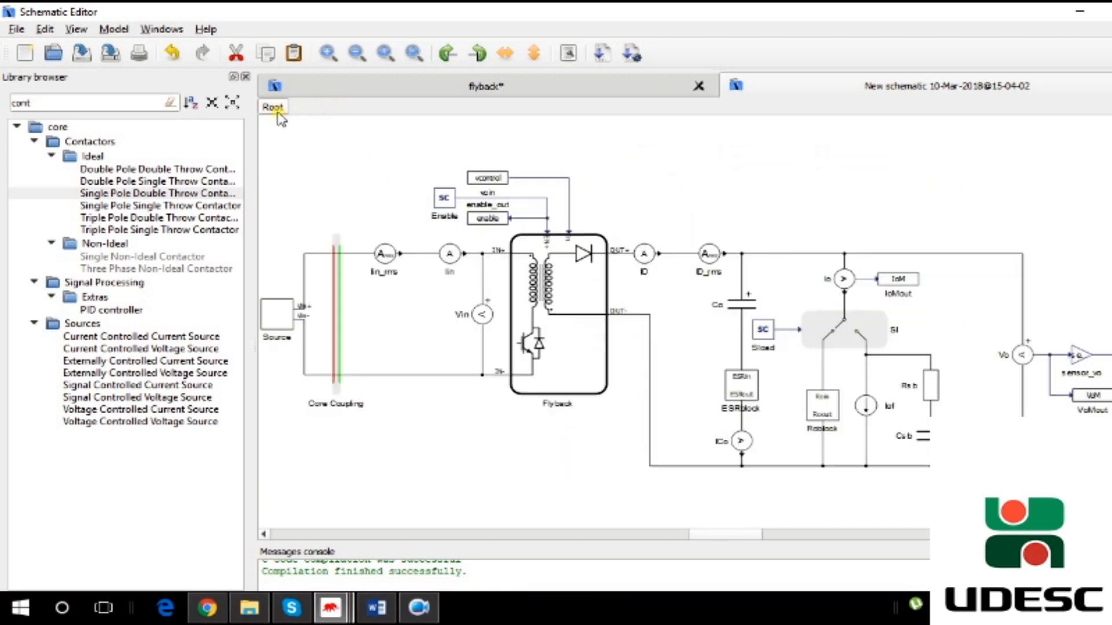
{"action": "left_click", "coordinate": [867, 411]}
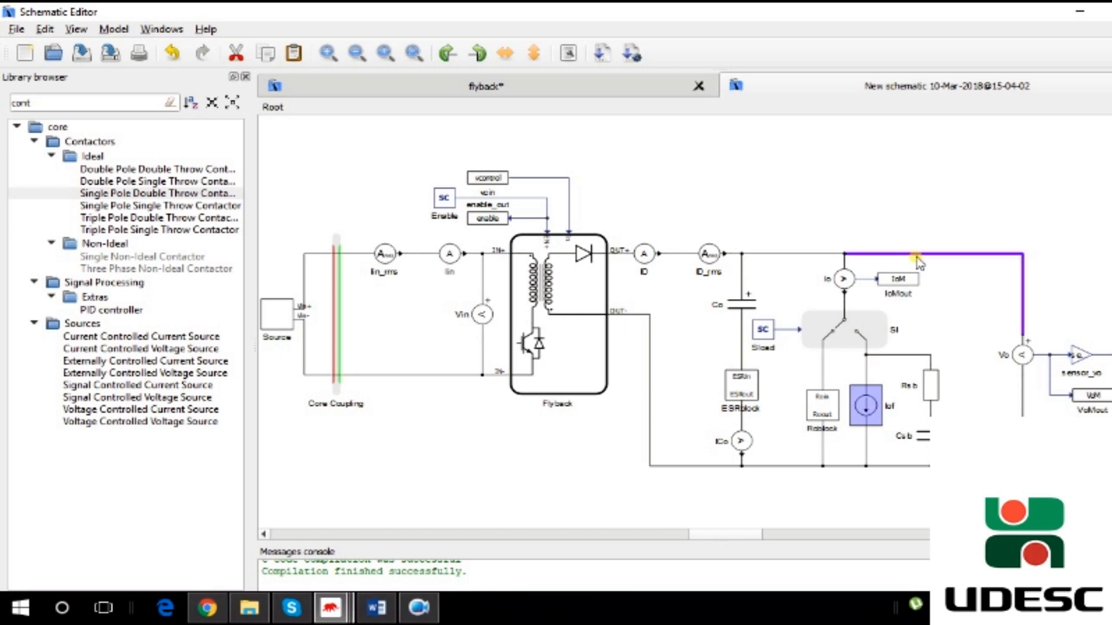
{"action": "left_click", "coordinate": [981, 224]}
{"action": "scroll", "coordinate": [899, 284], "scroll_direction": "down", "scroll_amount": 1}
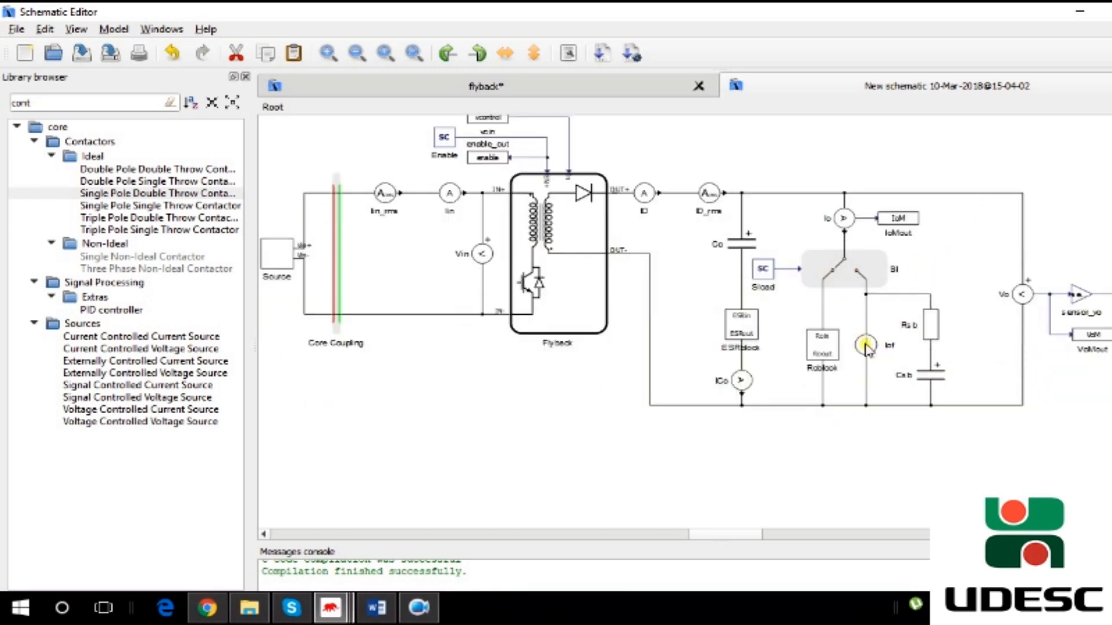
- Open the properties of the Rsb resistor and the Csb capacitor beside the load, confirming each dialog without changes
{"action": "mouse_move", "coordinate": [864, 343]}
{"action": "double_click", "coordinate": [931, 319]}
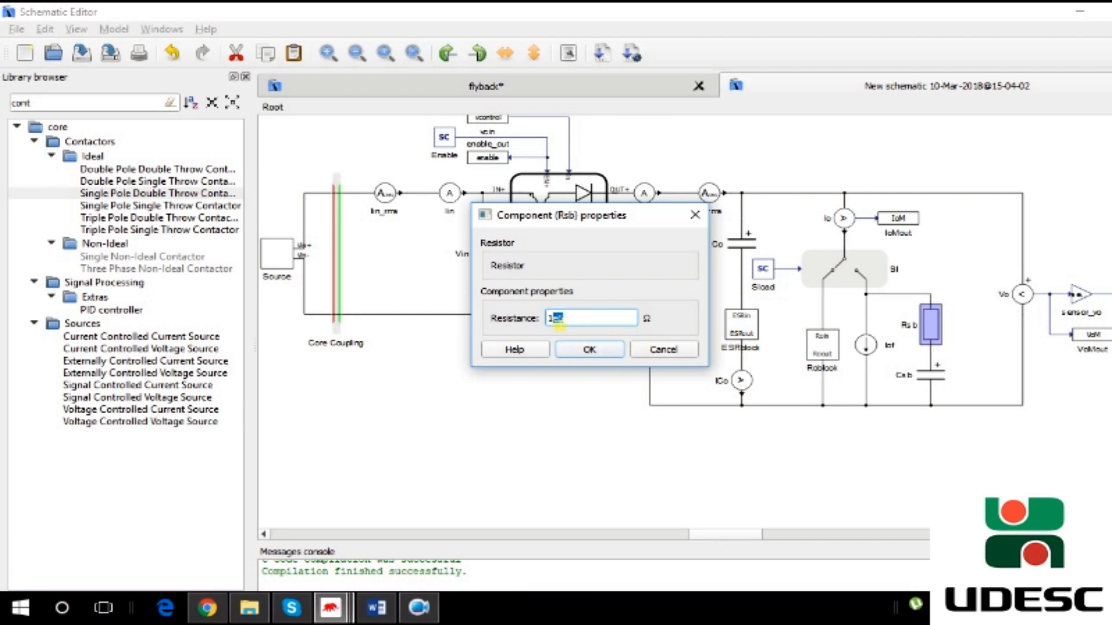
{"action": "left_click", "coordinate": [595, 350]}
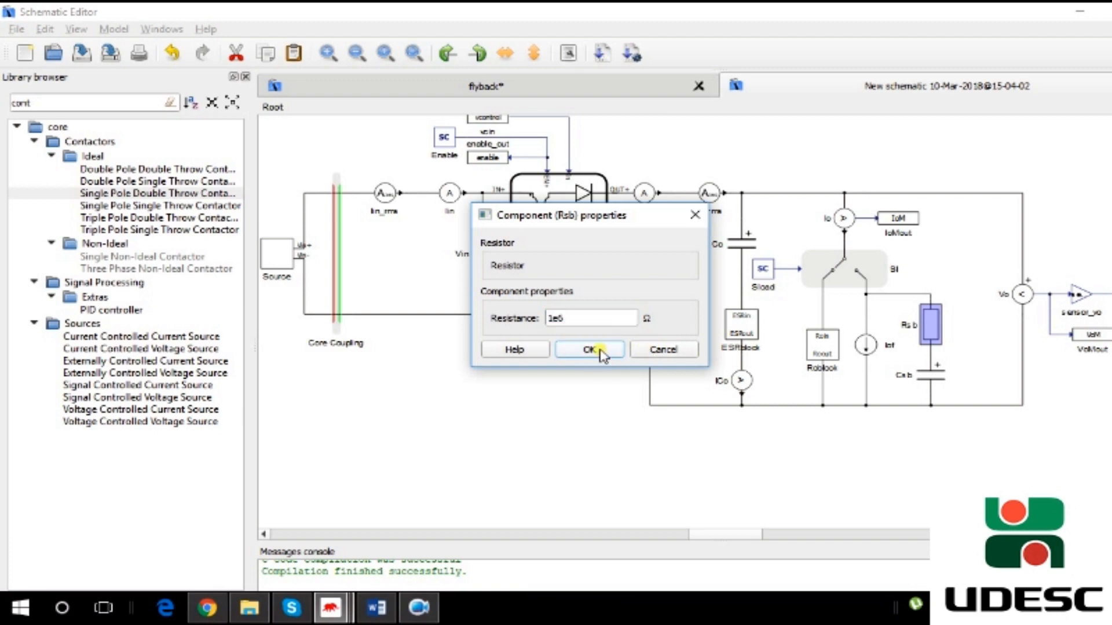
{"action": "left_click", "coordinate": [931, 379]}
{"action": "double_click", "coordinate": [932, 380]}
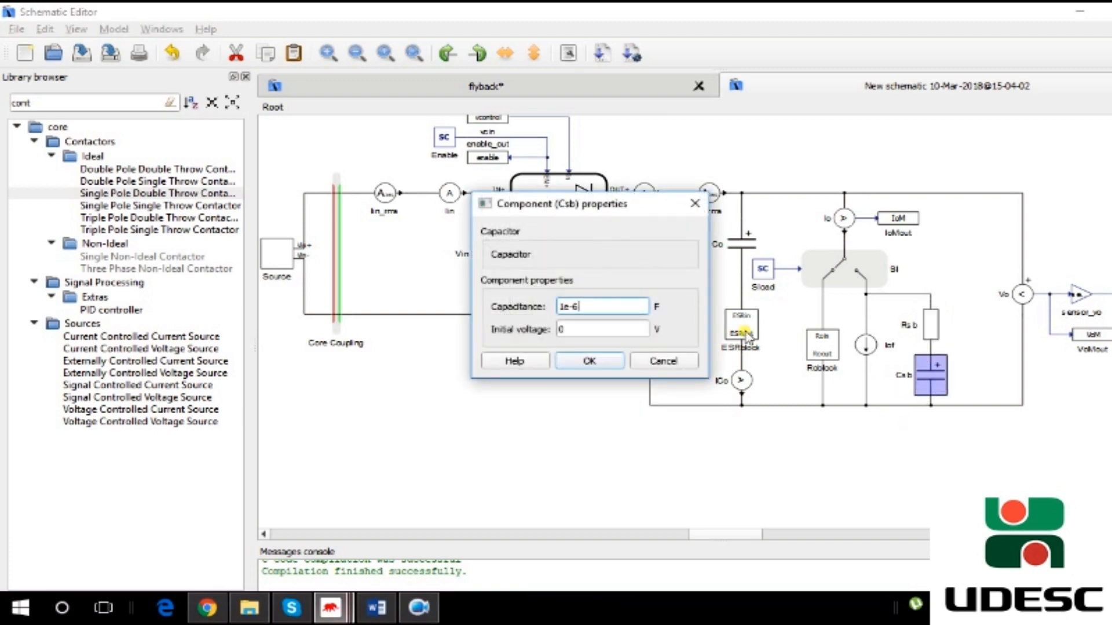
{"action": "left_click", "coordinate": [608, 371]}
- Scroll to the control loop section below the power stage and examine its blocks
{"action": "left_click", "coordinate": [854, 447]}
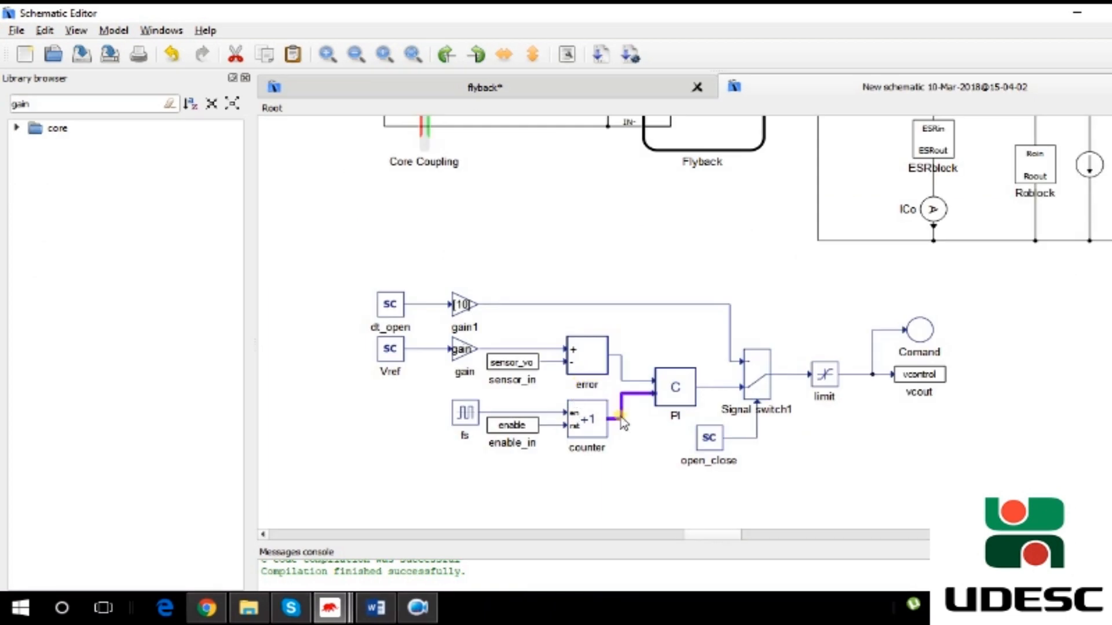
{"action": "left_click_drag", "start_coordinate": [695, 537], "coordinate": [722, 542]}
{"action": "scroll", "coordinate": [790, 381], "scroll_direction": "up", "scroll_amount": 1}
{"action": "scroll", "coordinate": [792, 386], "scroll_direction": "up", "scroll_amount": 1}
{"action": "double_click", "coordinate": [958, 222]}
{"action": "left_click", "coordinate": [660, 383]}
{"action": "scroll", "coordinate": [695, 428], "scroll_direction": "down", "scroll_amount": 2}
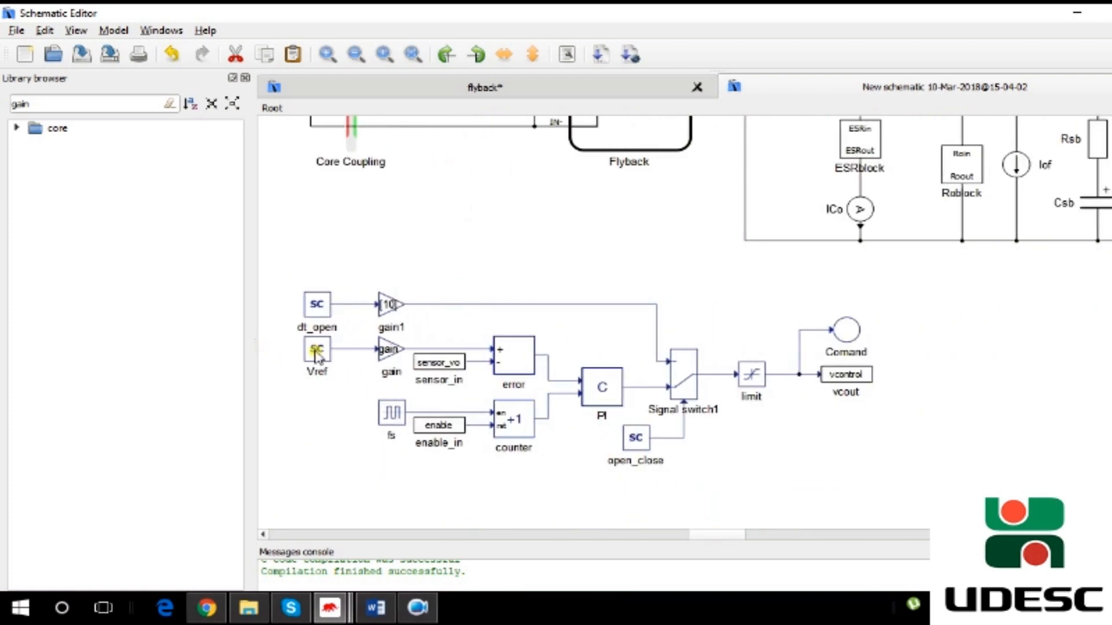
- Select the PI controller and Signal switch1 blocks, then open the limit block's properties and cancel
{"action": "left_click", "coordinate": [614, 388]}
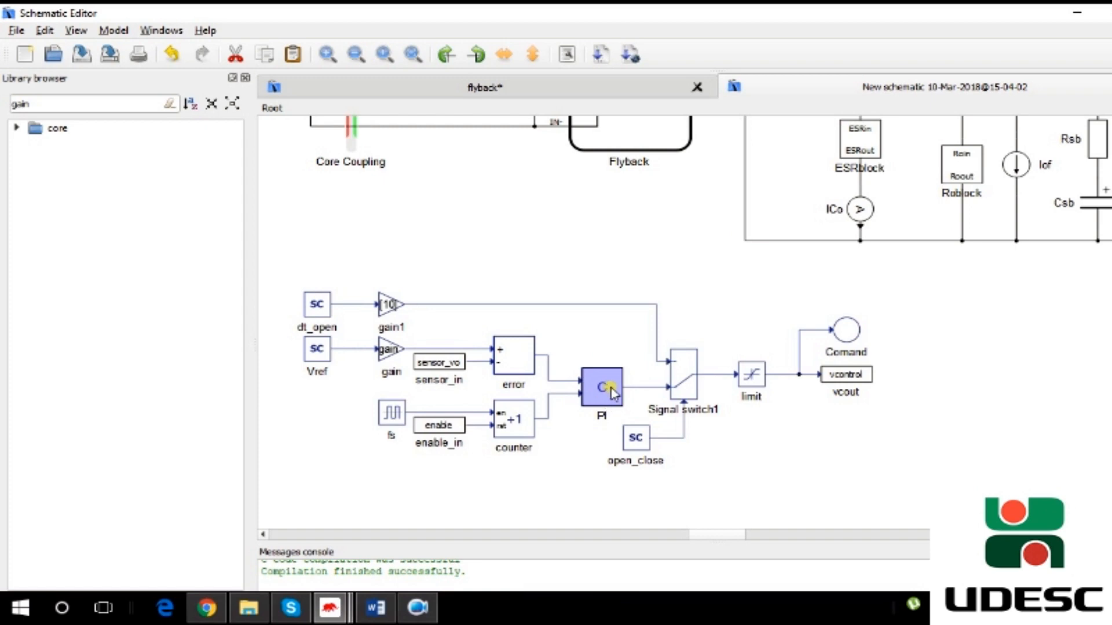
{"action": "left_click", "coordinate": [600, 455]}
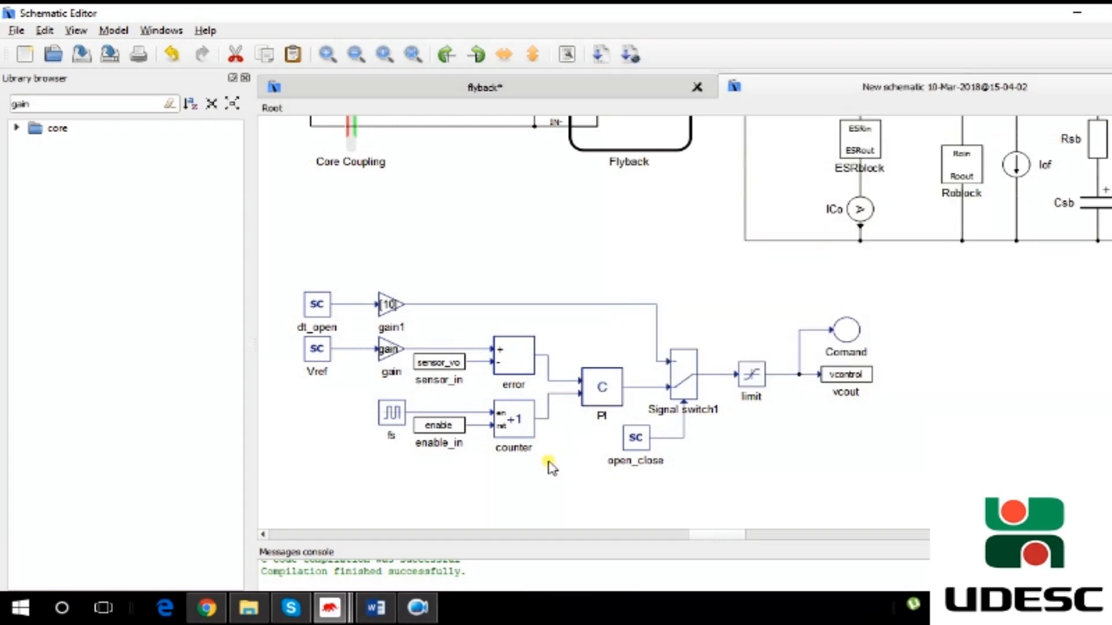
{"action": "left_click_drag", "start_coordinate": [549, 469], "coordinate": [359, 385]}
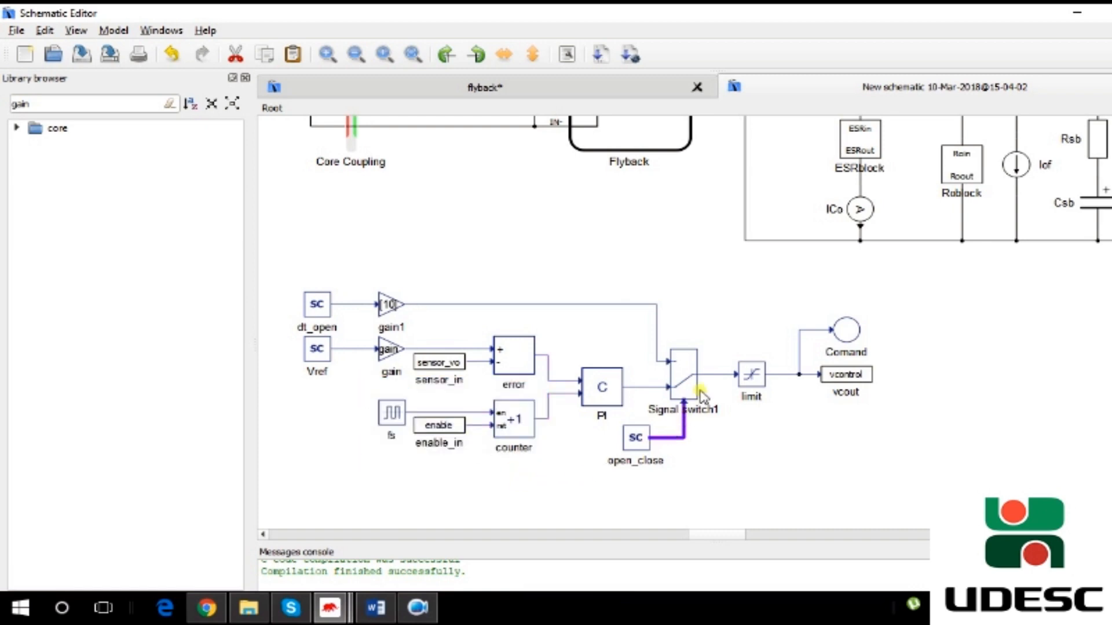
{"action": "left_click", "coordinate": [681, 370]}
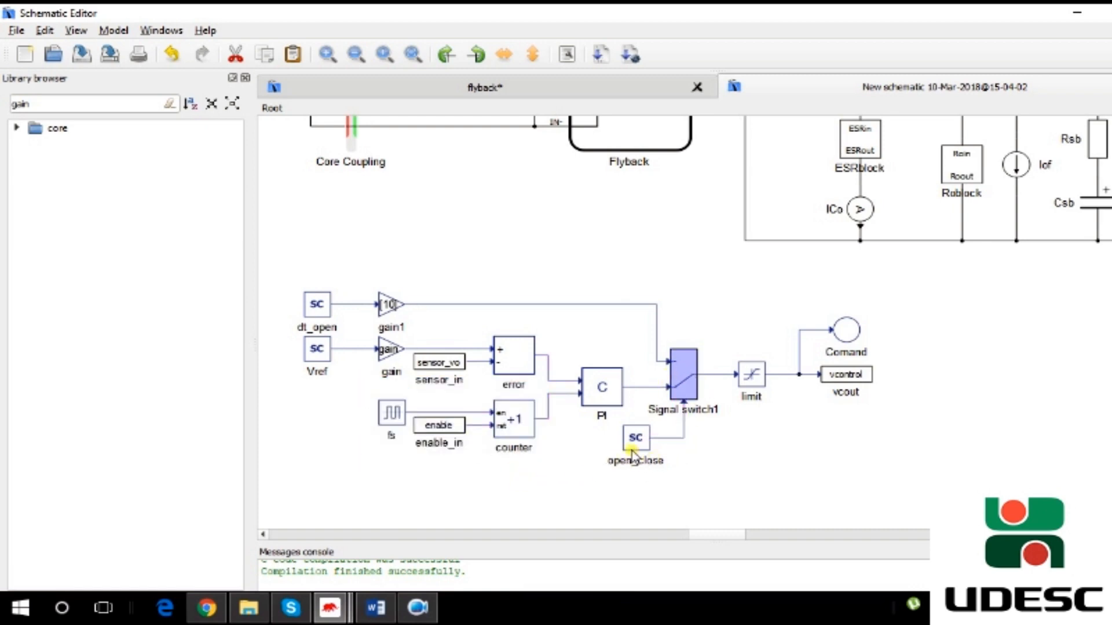
{"action": "left_click", "coordinate": [725, 463]}
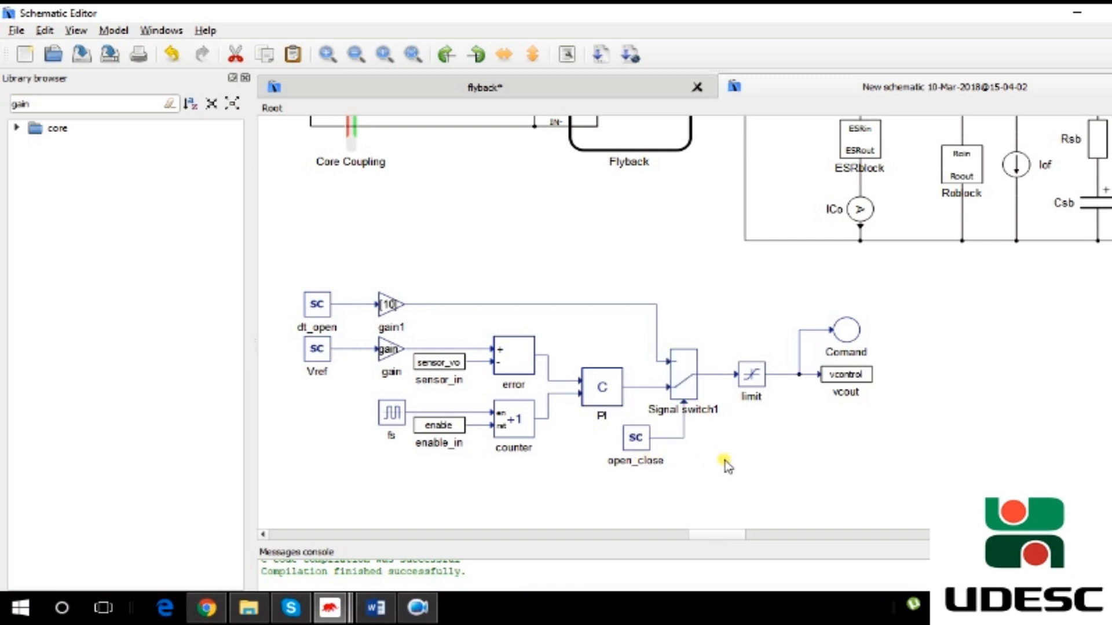
{"action": "double_click", "coordinate": [752, 370]}
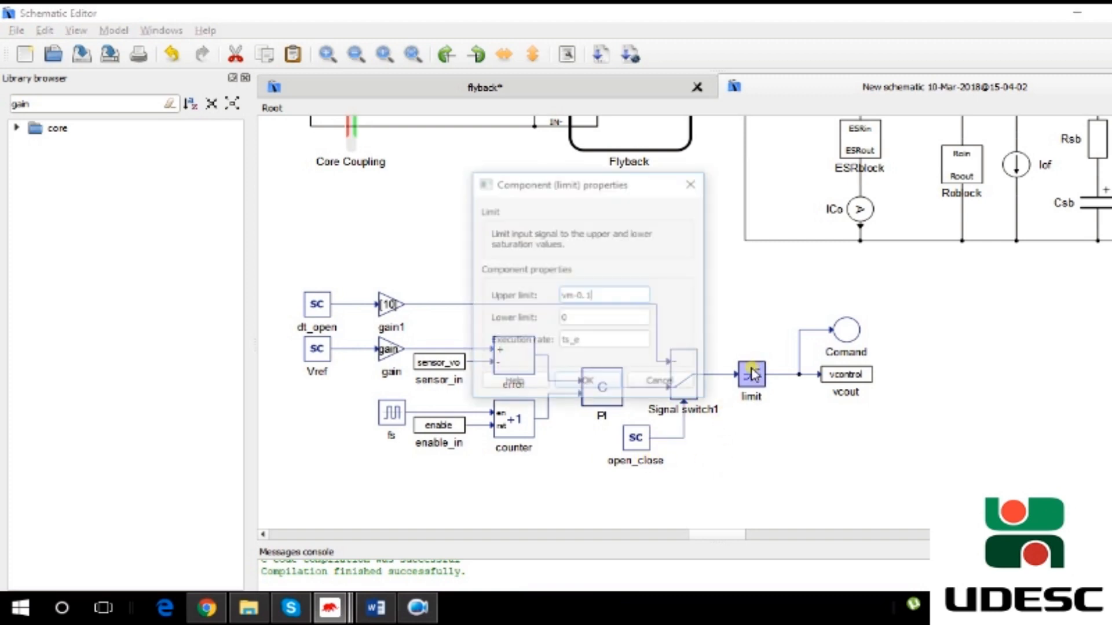
{"action": "left_click", "coordinate": [689, 390]}
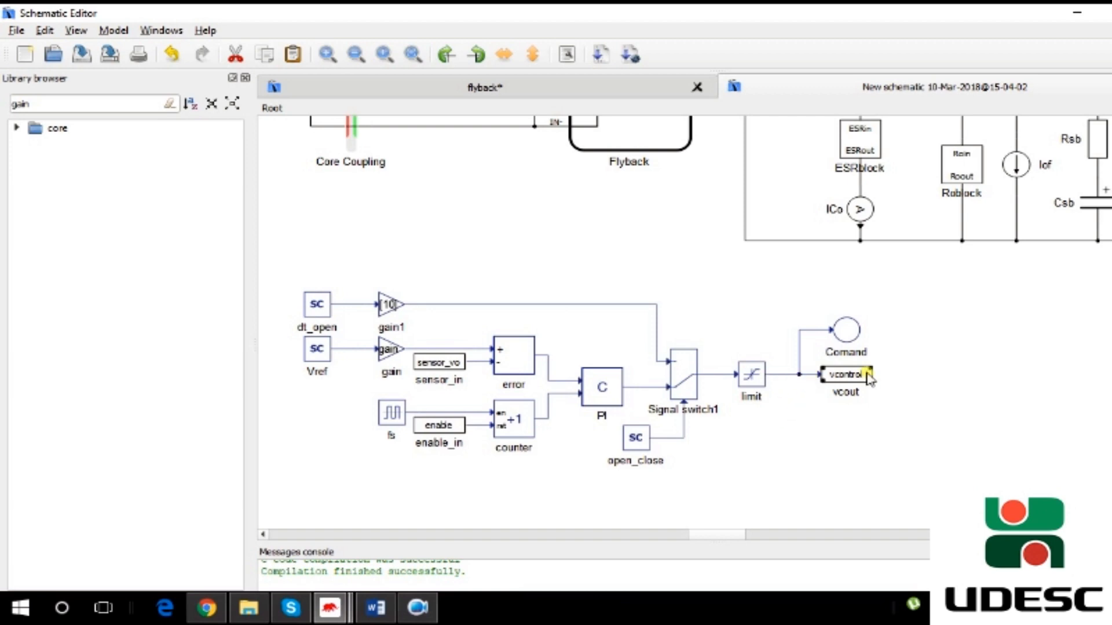
- Scroll through the schematic's lower measurement section and select the Harmonics block
{"action": "scroll", "coordinate": [689, 335], "scroll_direction": "up", "scroll_amount": 5}
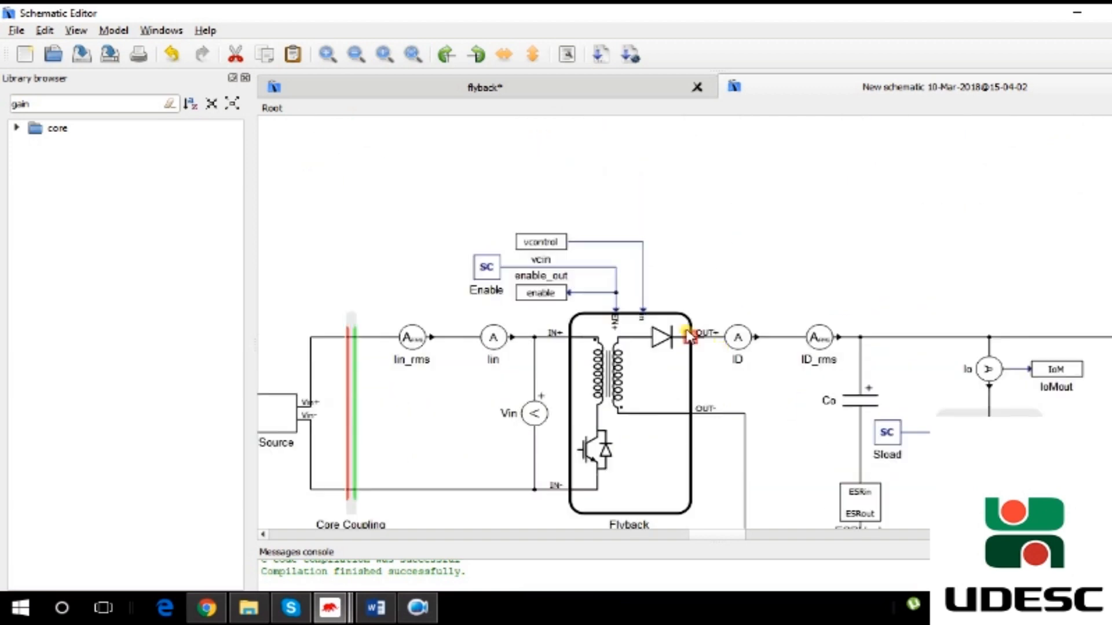
{"action": "left_click", "coordinate": [651, 379]}
{"action": "scroll", "coordinate": [652, 384], "scroll_direction": "down", "scroll_amount": 6}
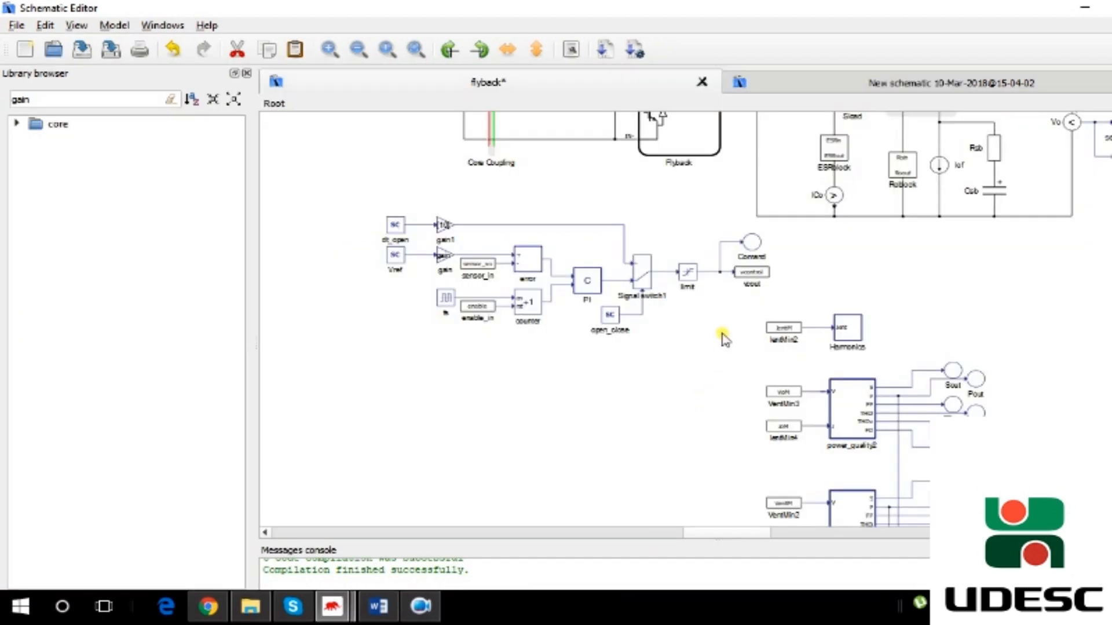
{"action": "scroll", "coordinate": [720, 330], "scroll_direction": "down", "scroll_amount": 3}
{"action": "scroll", "coordinate": [911, 385], "scroll_direction": "up", "scroll_amount": 3}
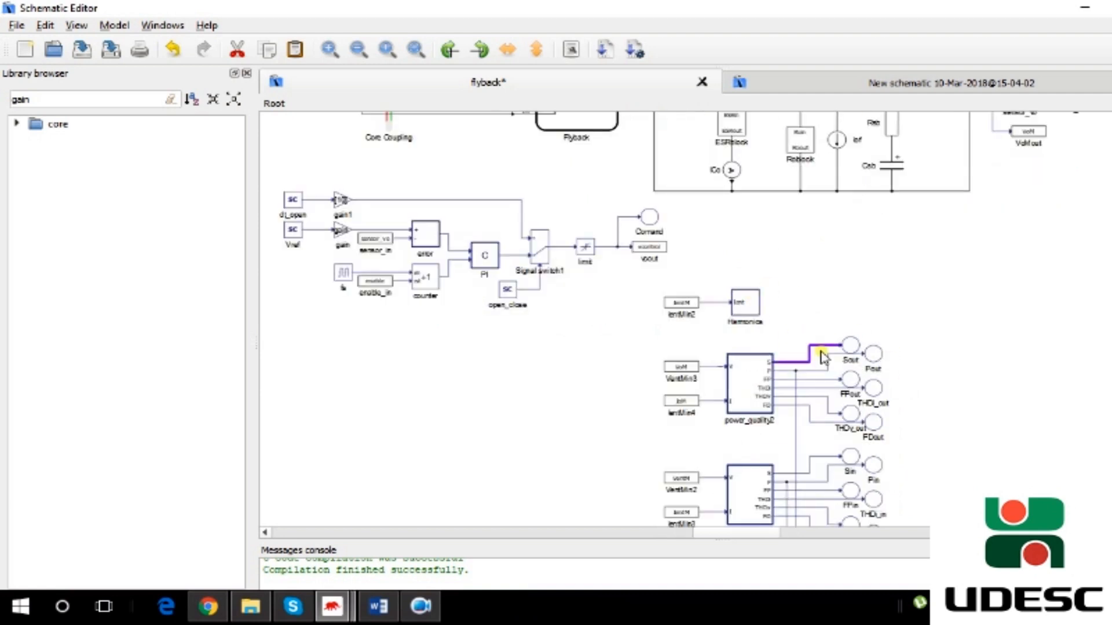
{"action": "left_click", "coordinate": [751, 302]}
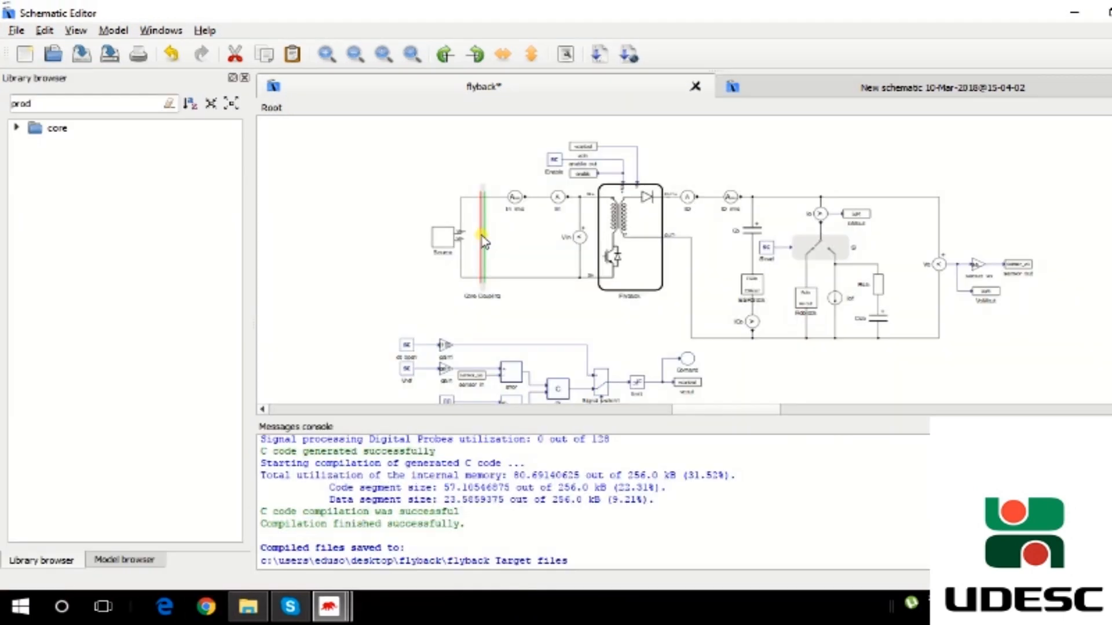
{"action": "left_click", "coordinate": [469, 231]}
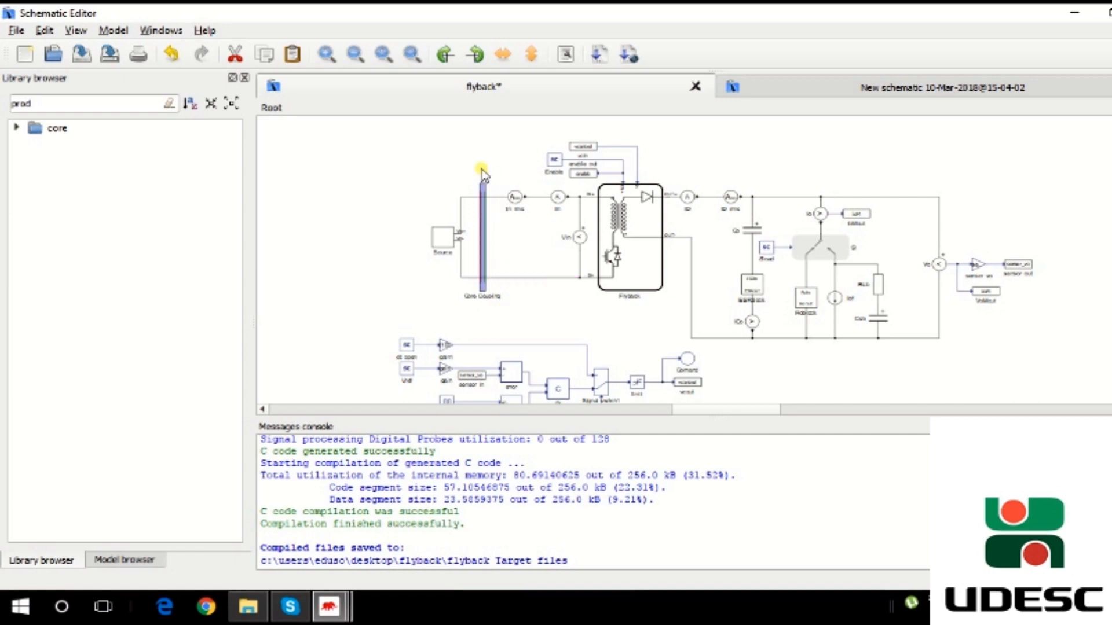
- Open the schematic settings and view the Circuit Solver settings tab
{"action": "left_click", "coordinate": [431, 193]}
{"action": "left_click", "coordinate": [113, 30]}
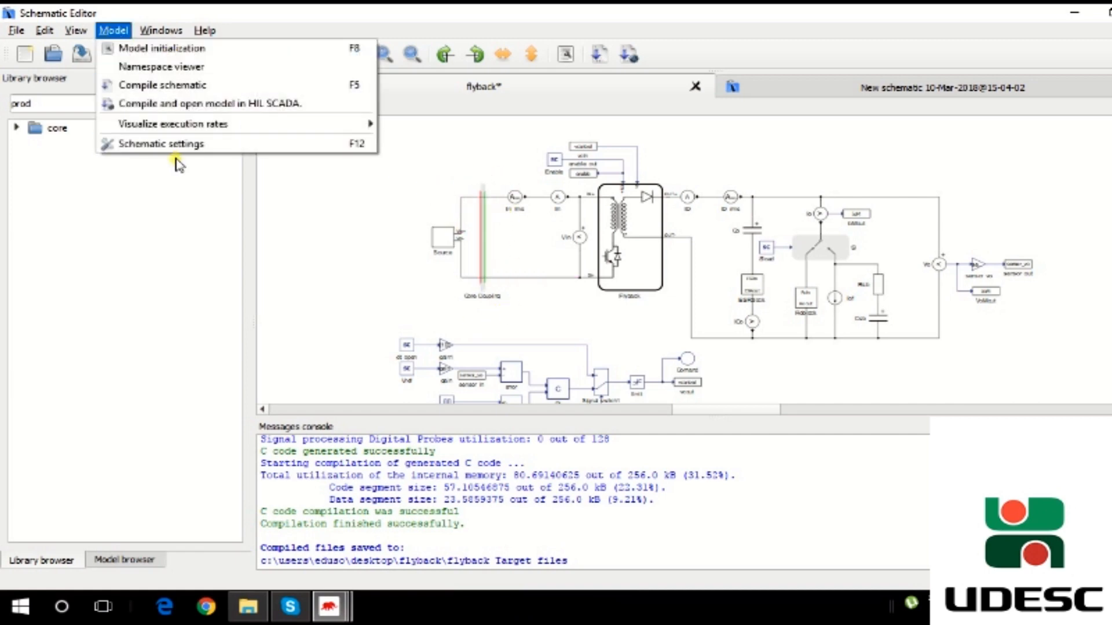
{"action": "left_click", "coordinate": [191, 149]}
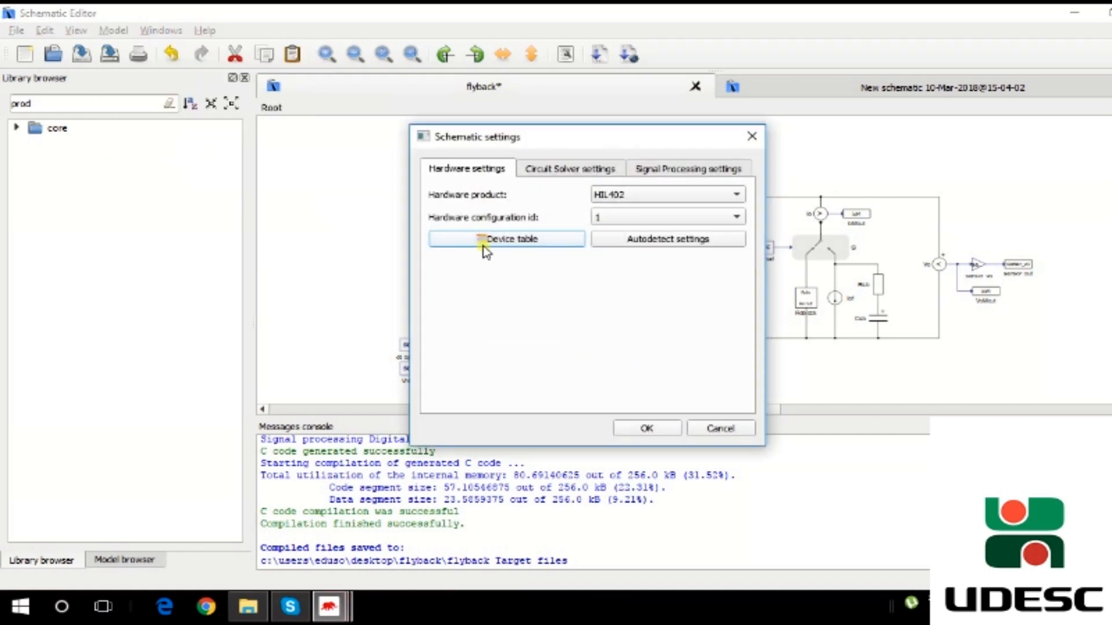
{"action": "left_click", "coordinate": [568, 173]}
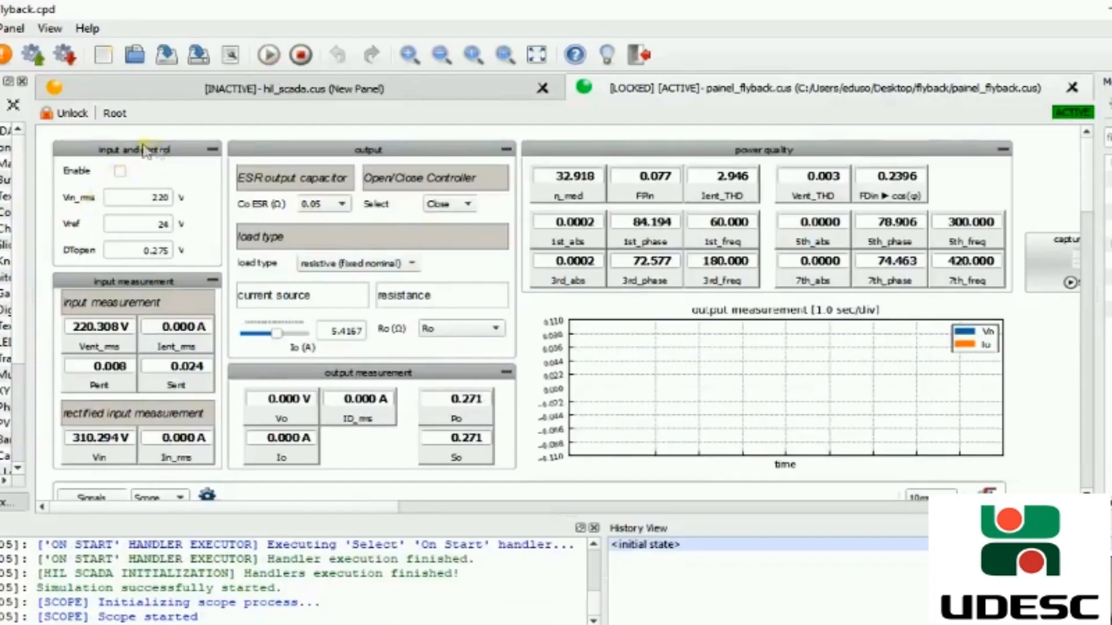
- Tick the Enable checkbox in the SCADA panel's input and control section to start the converter
{"action": "left_click", "coordinate": [119, 172]}
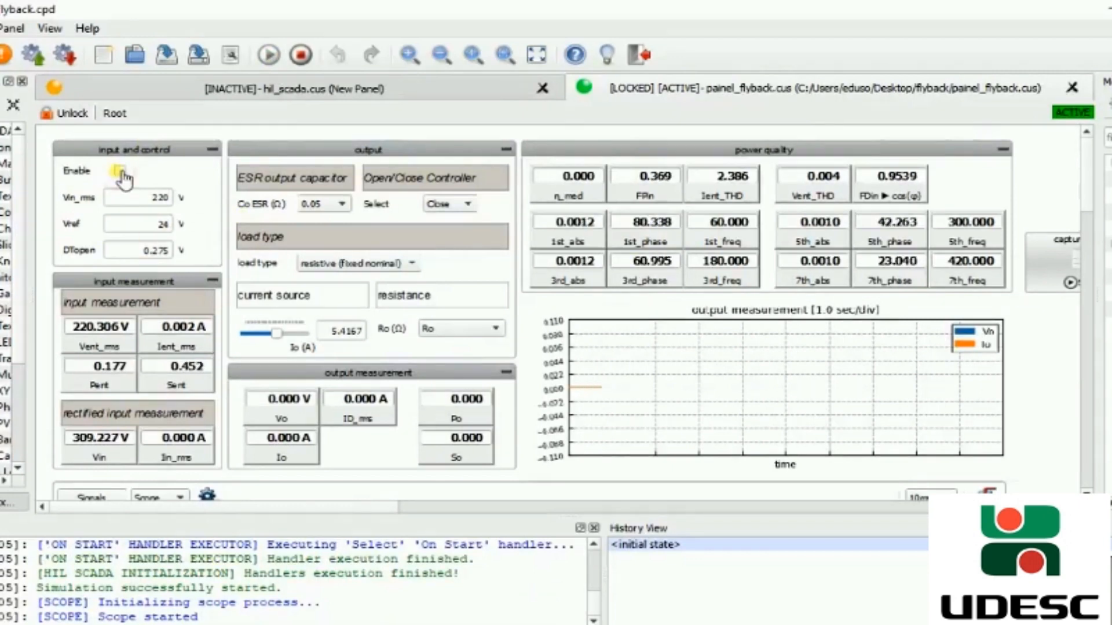
{"action": "left_click", "coordinate": [119, 172]}
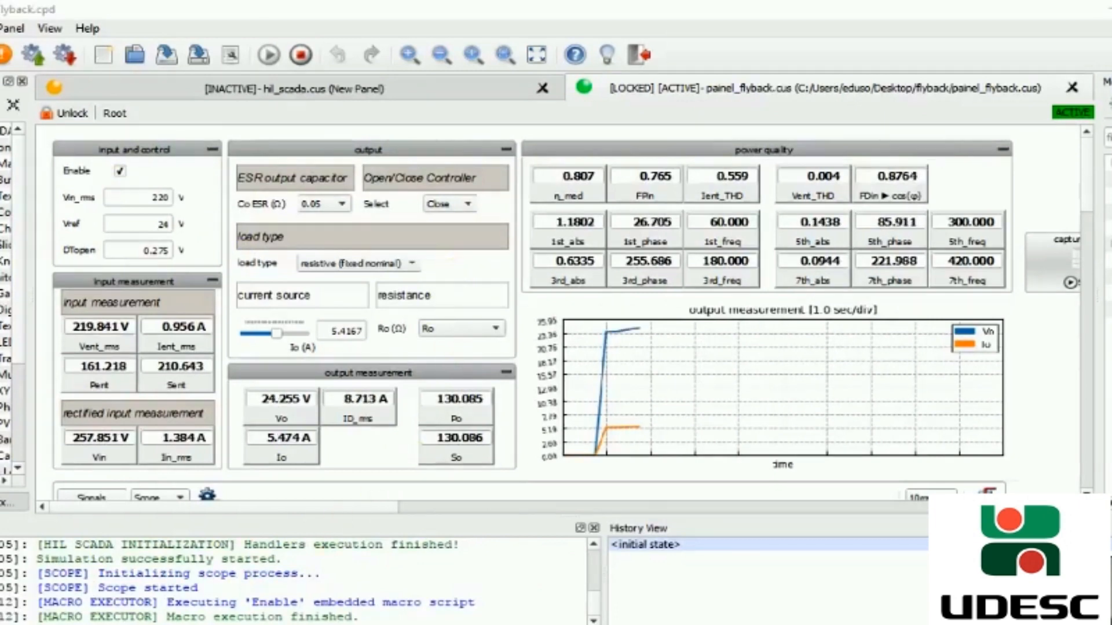
- Switch to the schematic editor and examine how the Enable SCADA input is wired to the flyback block
{"action": "left_click", "coordinate": [307, 605]}
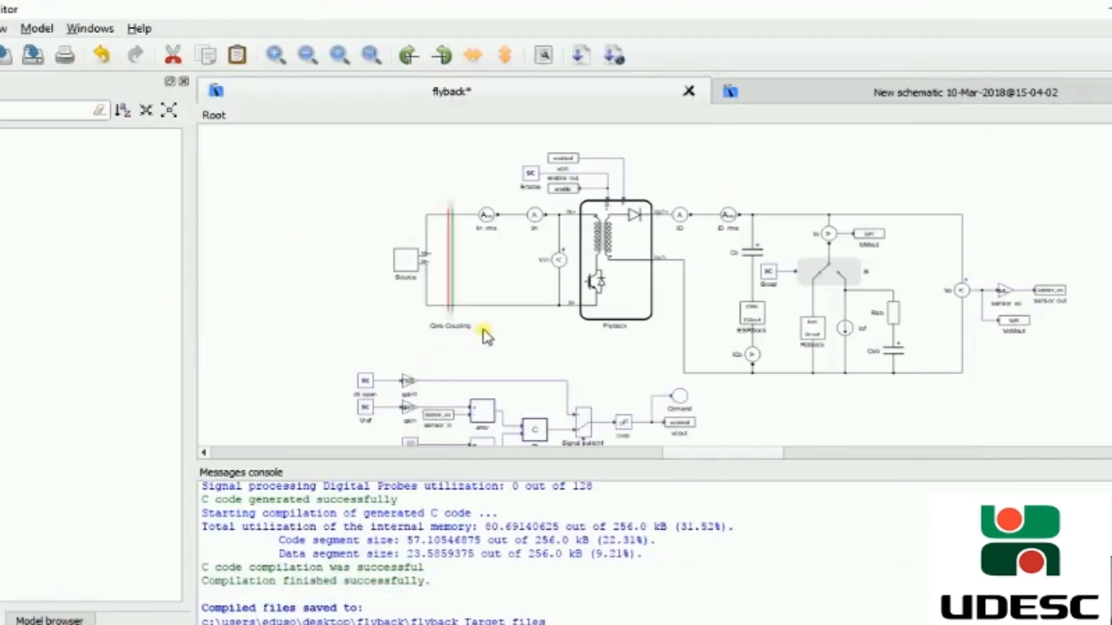
{"action": "scroll", "coordinate": [485, 336], "scroll_direction": "up", "scroll_amount": 2}
{"action": "scroll", "coordinate": [643, 312], "scroll_direction": "up", "scroll_amount": 2}
{"action": "left_click_drag", "start_coordinate": [544, 463], "coordinate": [537, 561]}
{"action": "left_click_drag", "start_coordinate": [712, 544], "coordinate": [686, 544]}
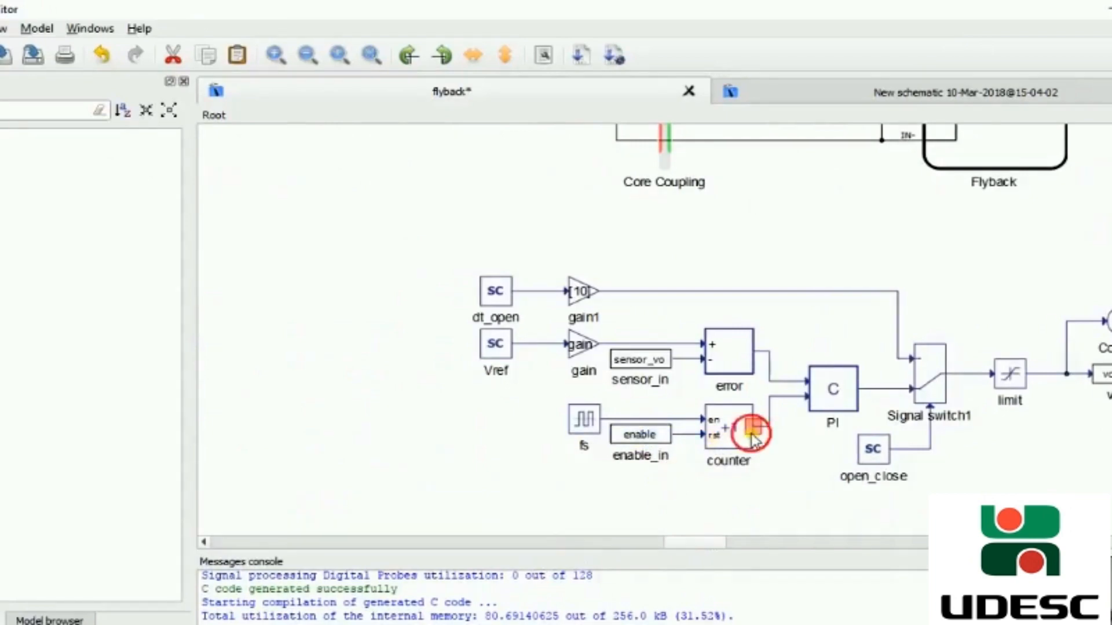
{"action": "scroll", "coordinate": [857, 498], "scroll_direction": "up", "scroll_amount": 5}
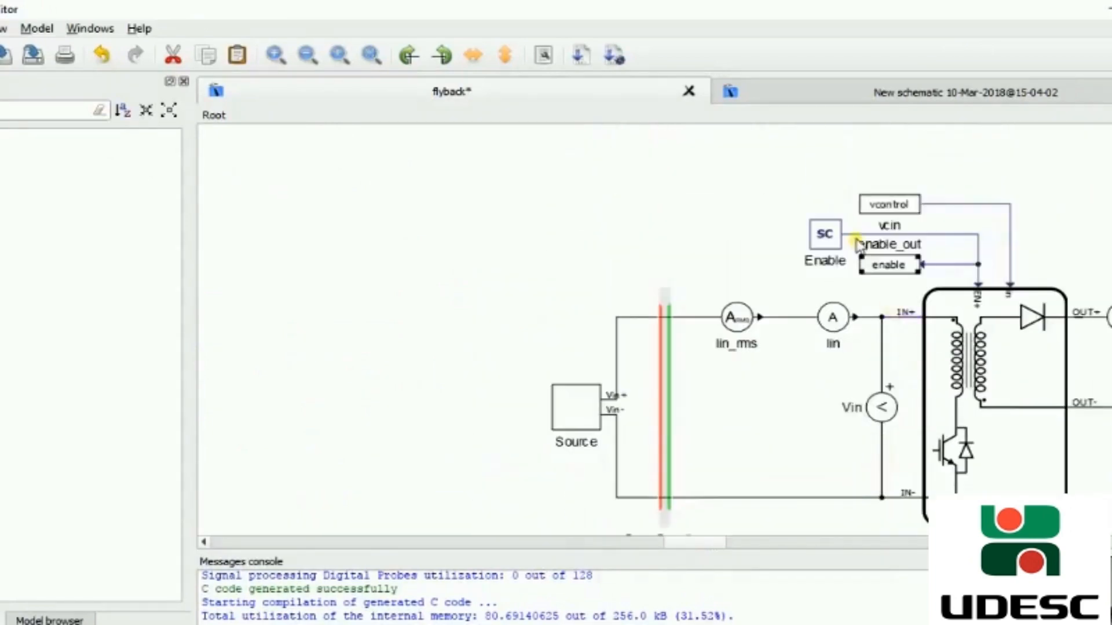
{"action": "left_click", "coordinate": [701, 549]}
{"action": "left_click_drag", "start_coordinate": [701, 549], "coordinate": [728, 548]}
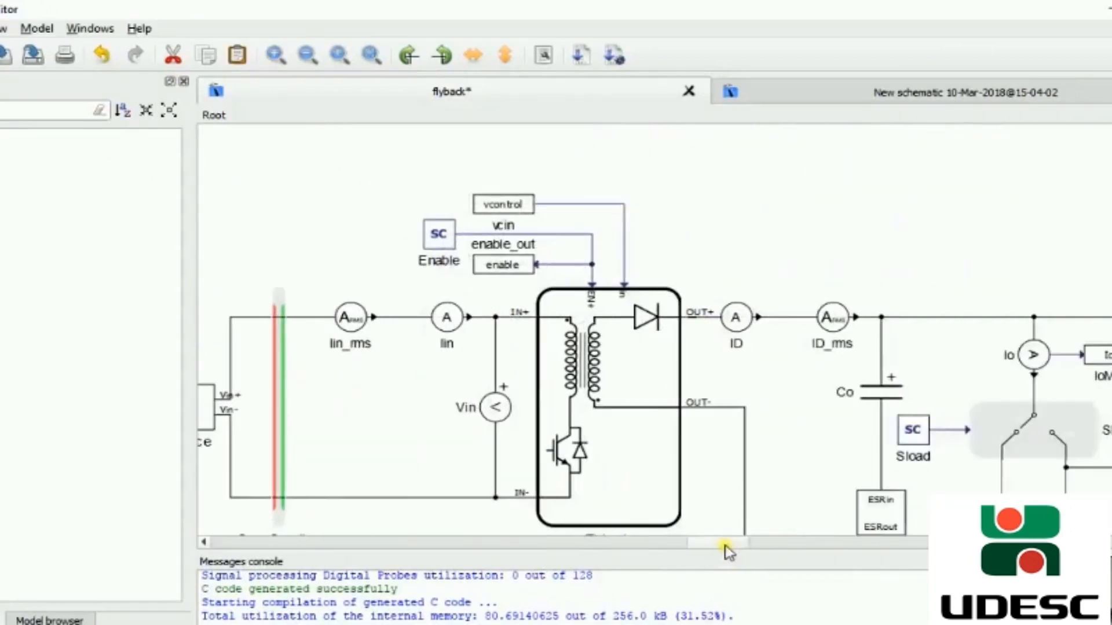
{"action": "scroll", "coordinate": [704, 412], "scroll_direction": "down", "scroll_amount": 5}
{"action": "scroll", "coordinate": [705, 412], "scroll_direction": "down", "scroll_amount": 2}
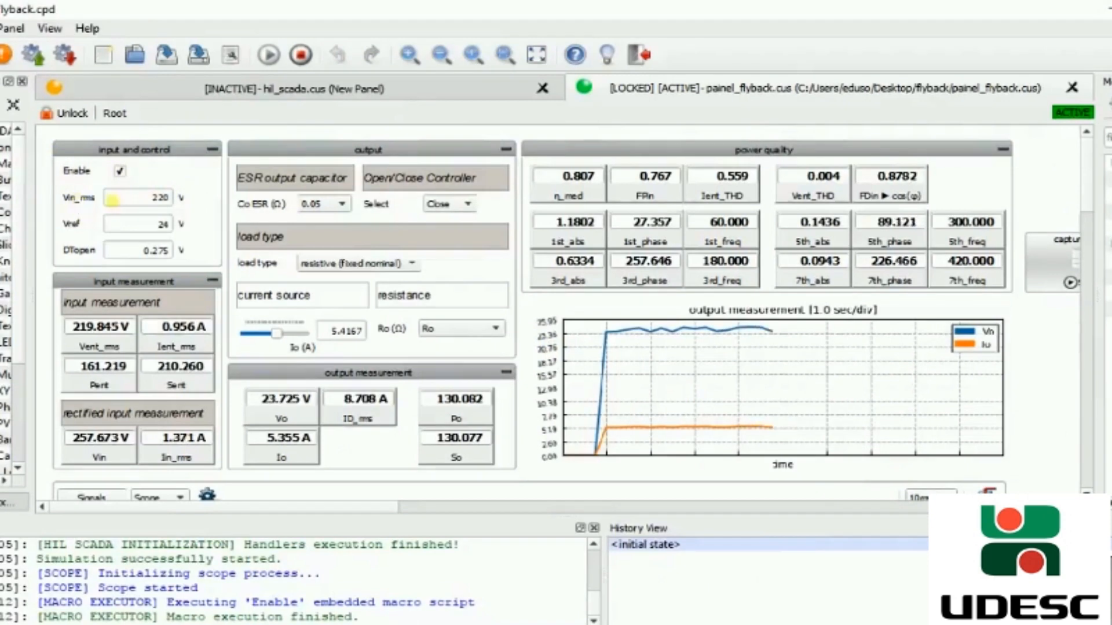
- Examine the Vin_rms, Vref and DTopen input fields and the Open/Close selector, then scroll to the scope plots
{"action": "left_click", "coordinate": [153, 197]}
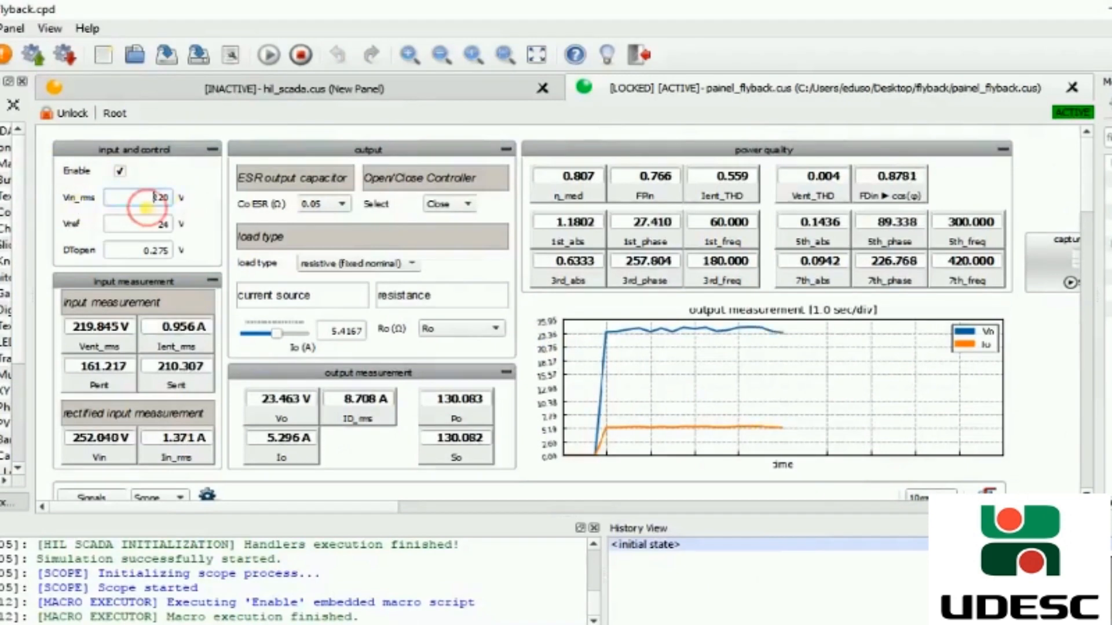
{"action": "left_click", "coordinate": [201, 213]}
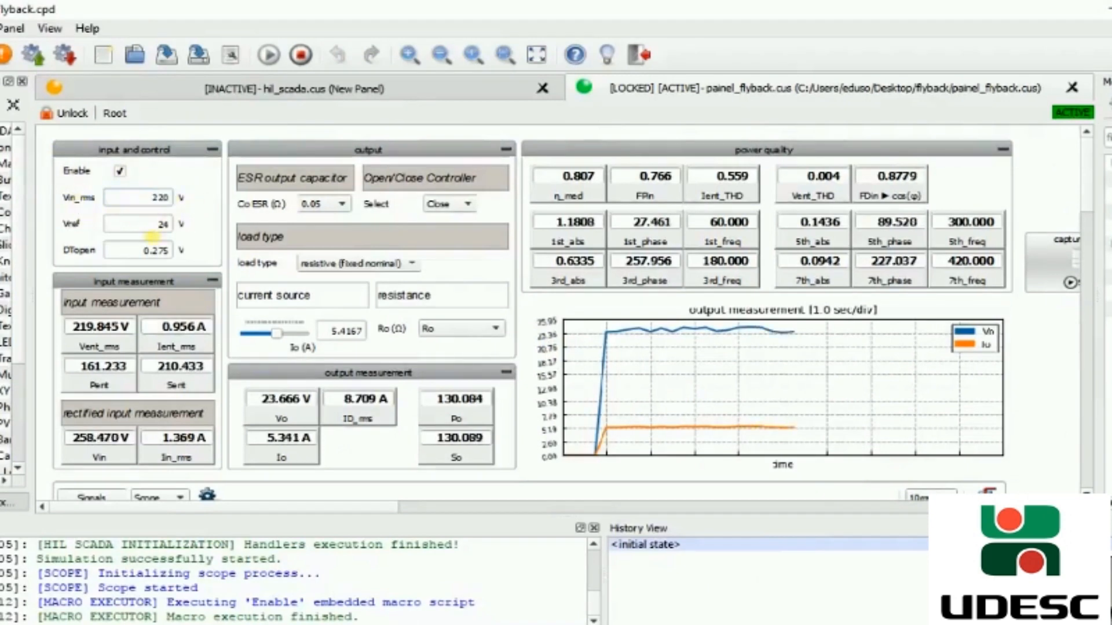
{"action": "left_click", "coordinate": [160, 232]}
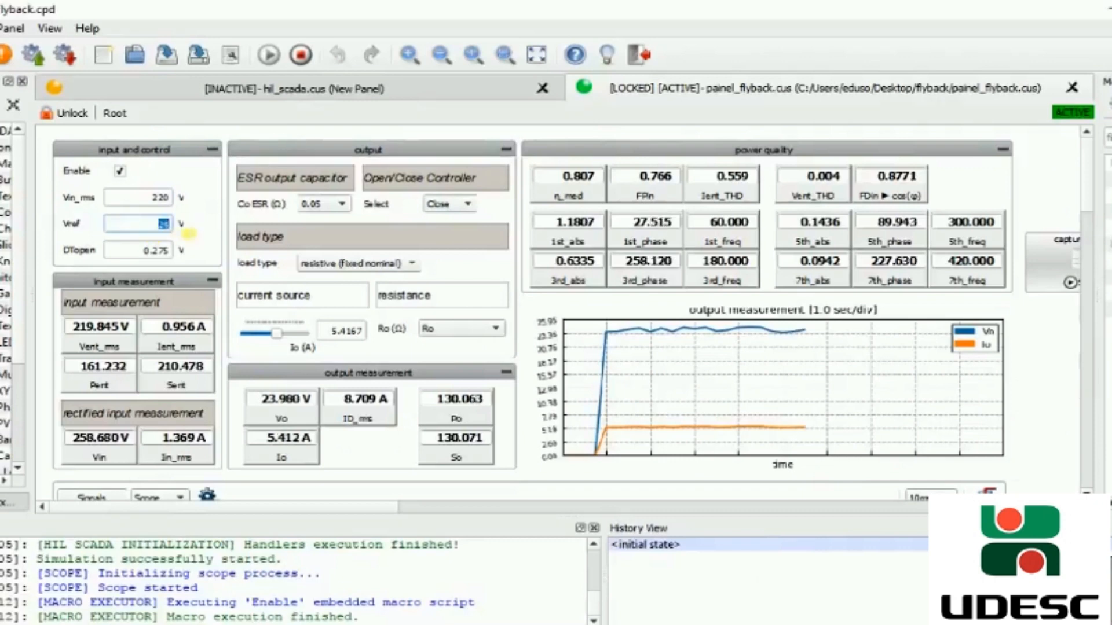
{"action": "left_click", "coordinate": [124, 253]}
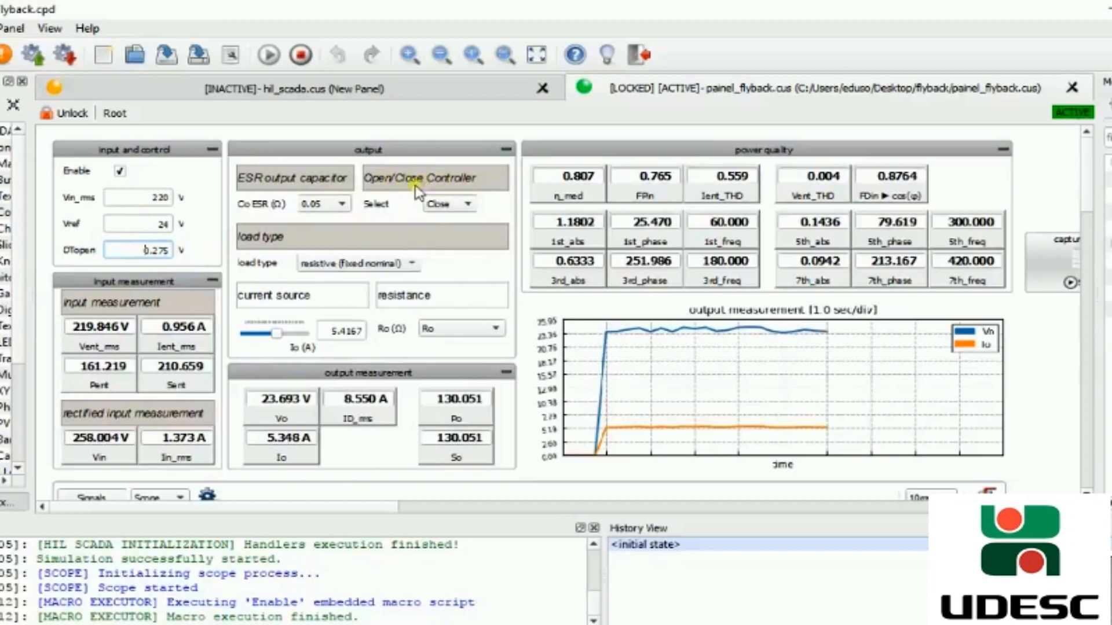
{"action": "left_click", "coordinate": [451, 204]}
{"action": "left_click", "coordinate": [121, 258]}
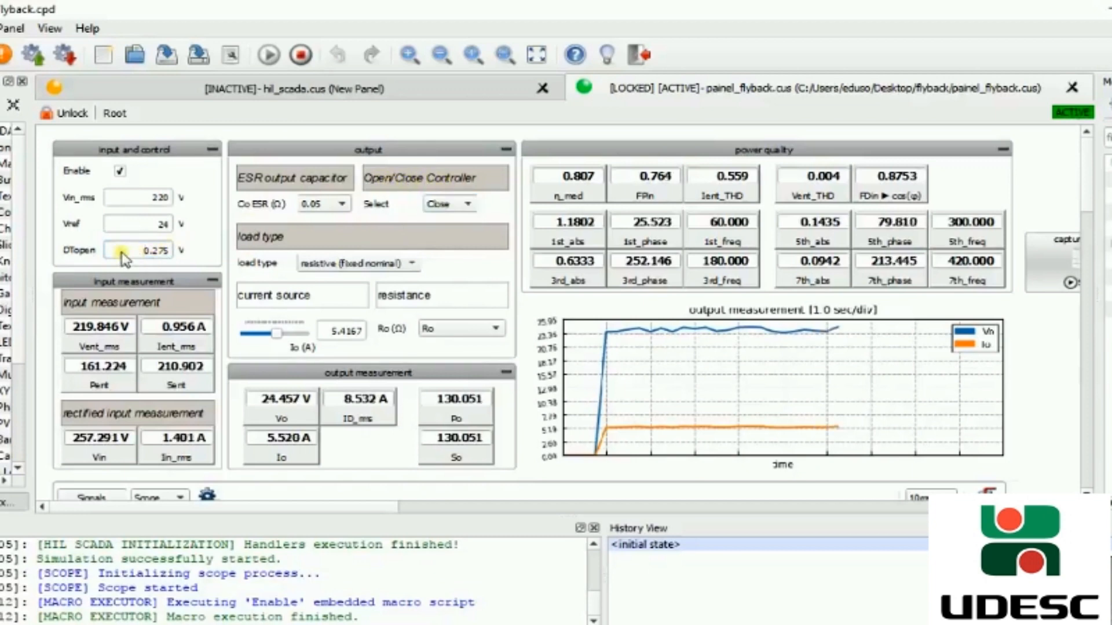
{"action": "left_click_drag", "start_coordinate": [141, 251], "coordinate": [188, 251]}
{"action": "left_click", "coordinate": [189, 252]}
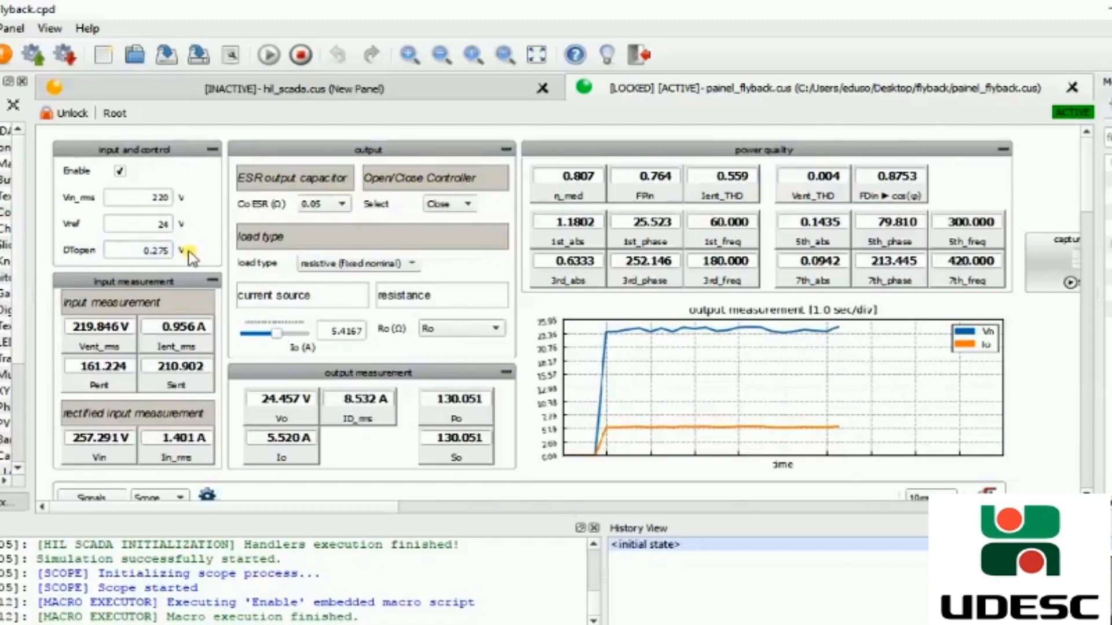
{"action": "scroll", "coordinate": [189, 255], "scroll_direction": "down", "scroll_amount": 2}
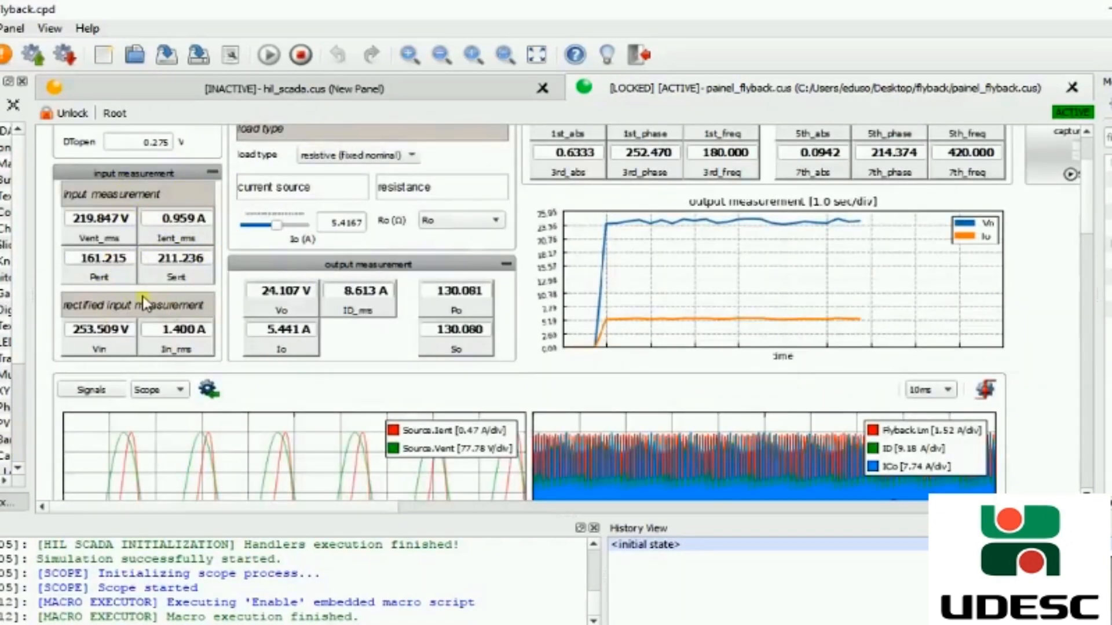
{"action": "scroll", "coordinate": [143, 297], "scroll_direction": "down", "scroll_amount": 3}
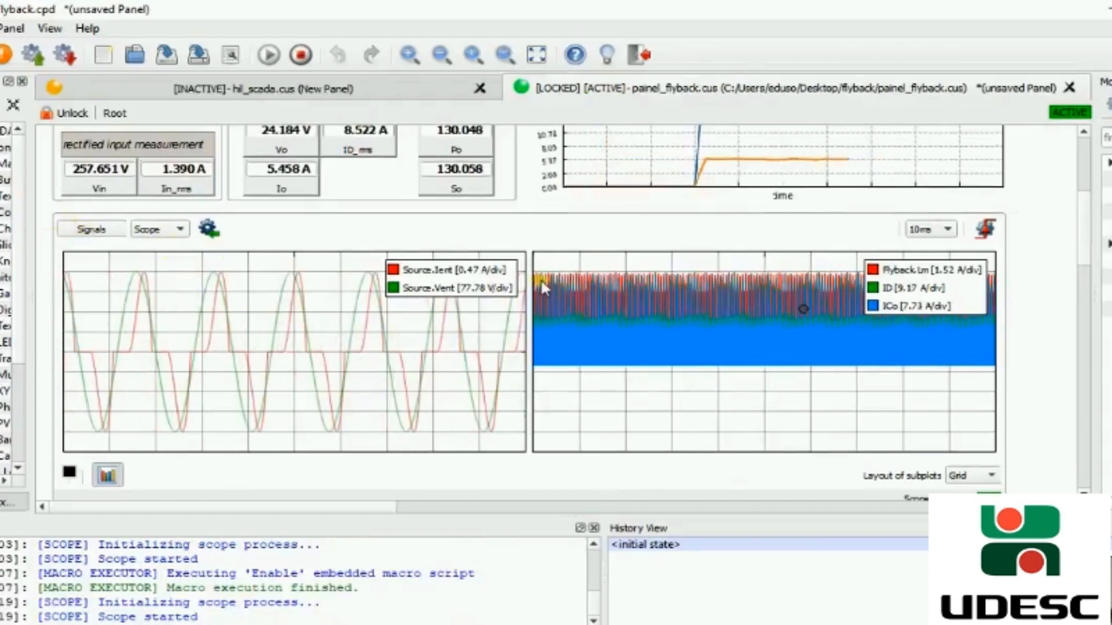
- Switch the scope time base to 10 µs to view the switching waveforms, then return it to 10 ms
{"action": "left_click", "coordinate": [918, 231]}
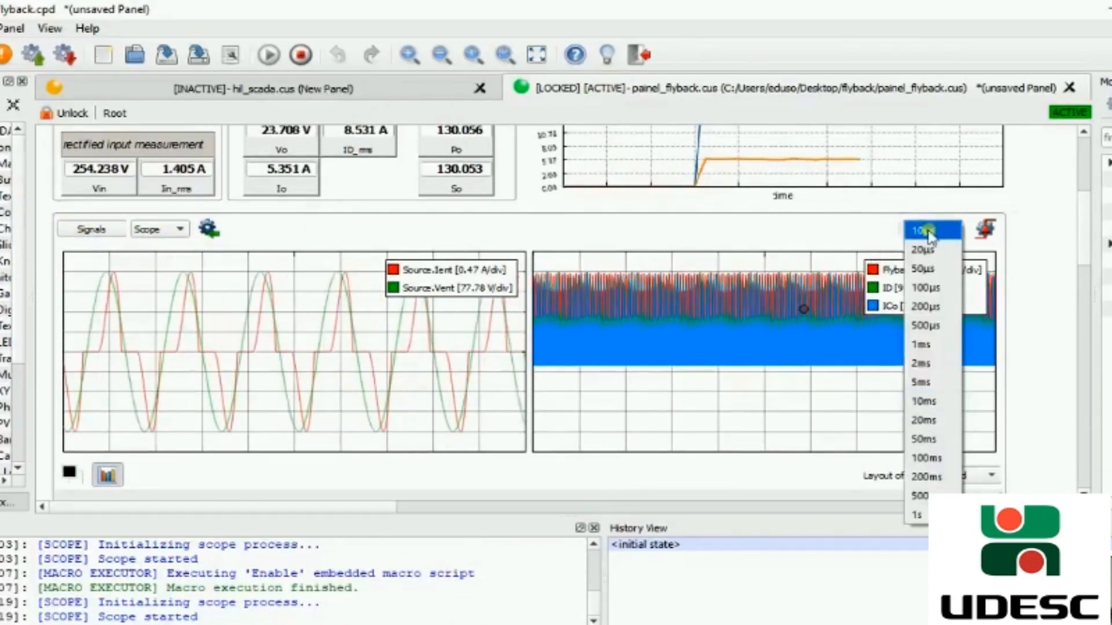
{"action": "left_click", "coordinate": [923, 231]}
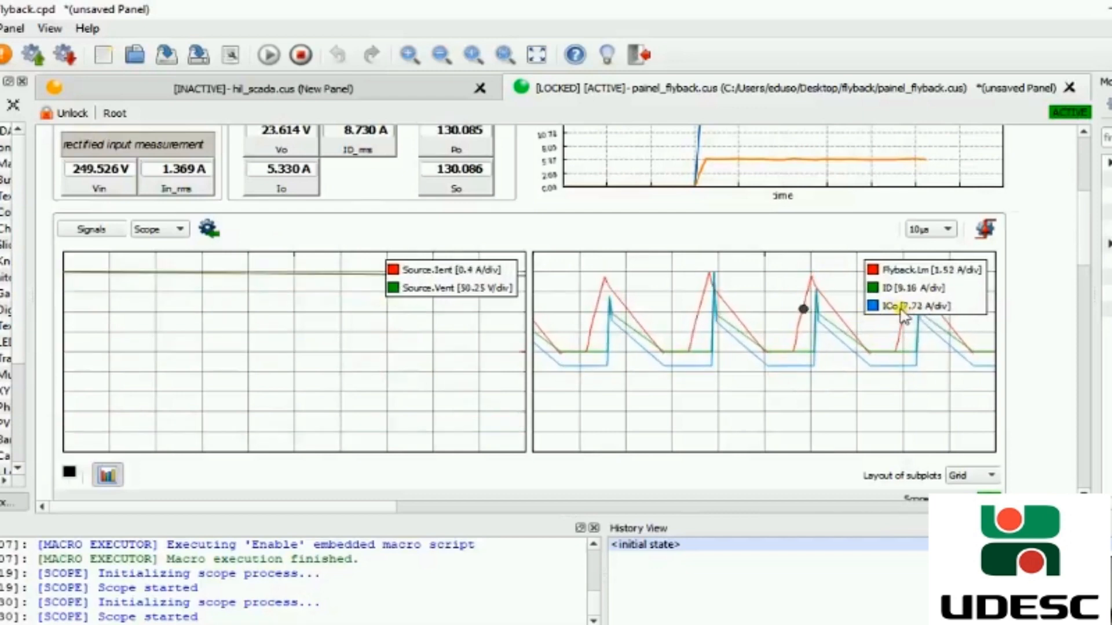
{"action": "left_click", "coordinate": [927, 229]}
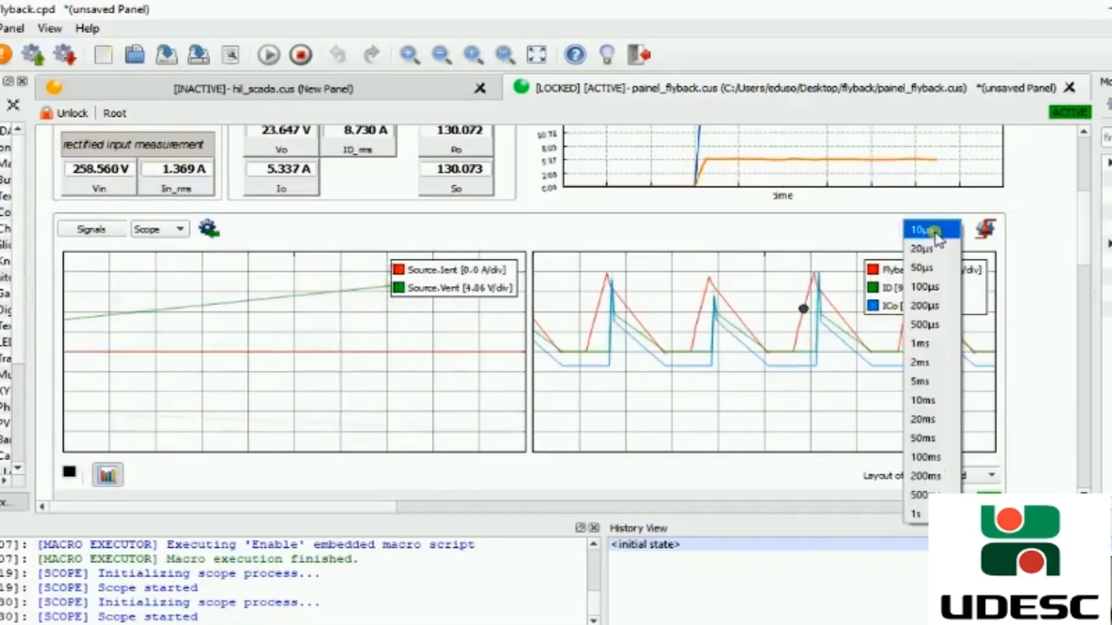
{"action": "left_click", "coordinate": [924, 400]}
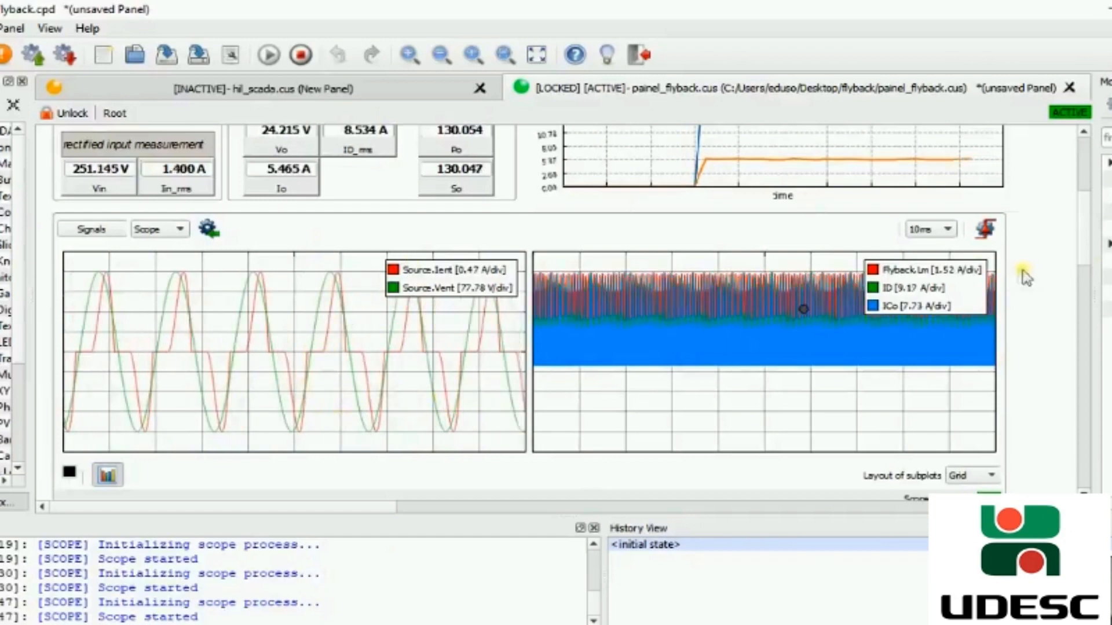
- Examine the load type and Ro load options in the output panel, keeping resistive (fixed nominal) and Ro selected
{"action": "scroll", "coordinate": [1084, 255], "scroll_direction": "up", "scroll_amount": 3}
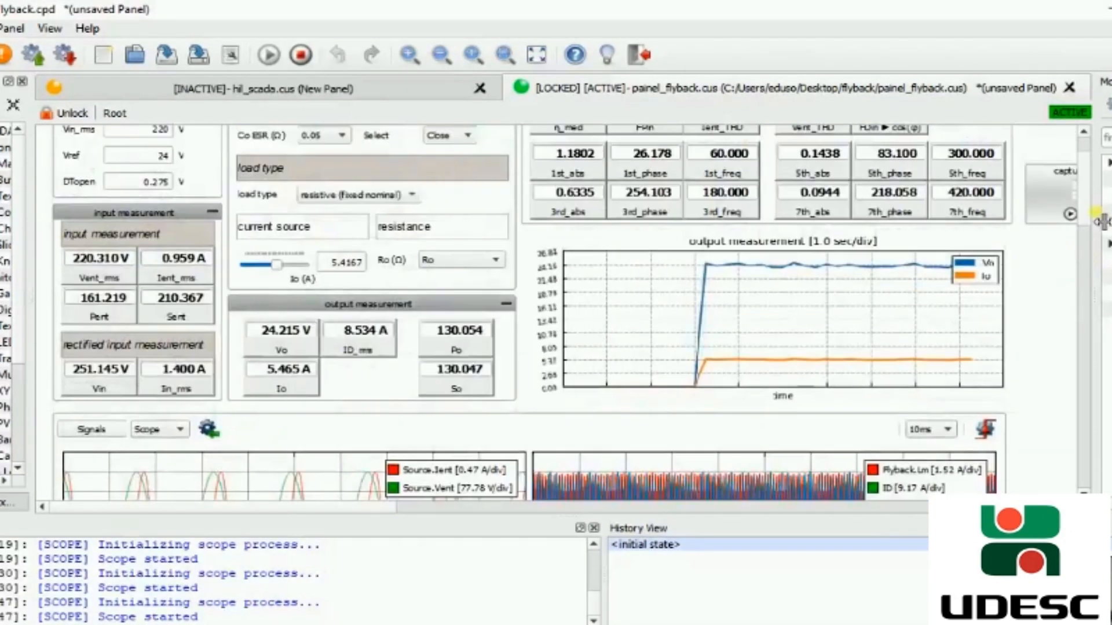
{"action": "scroll", "coordinate": [1095, 220], "scroll_direction": "up", "scroll_amount": 1}
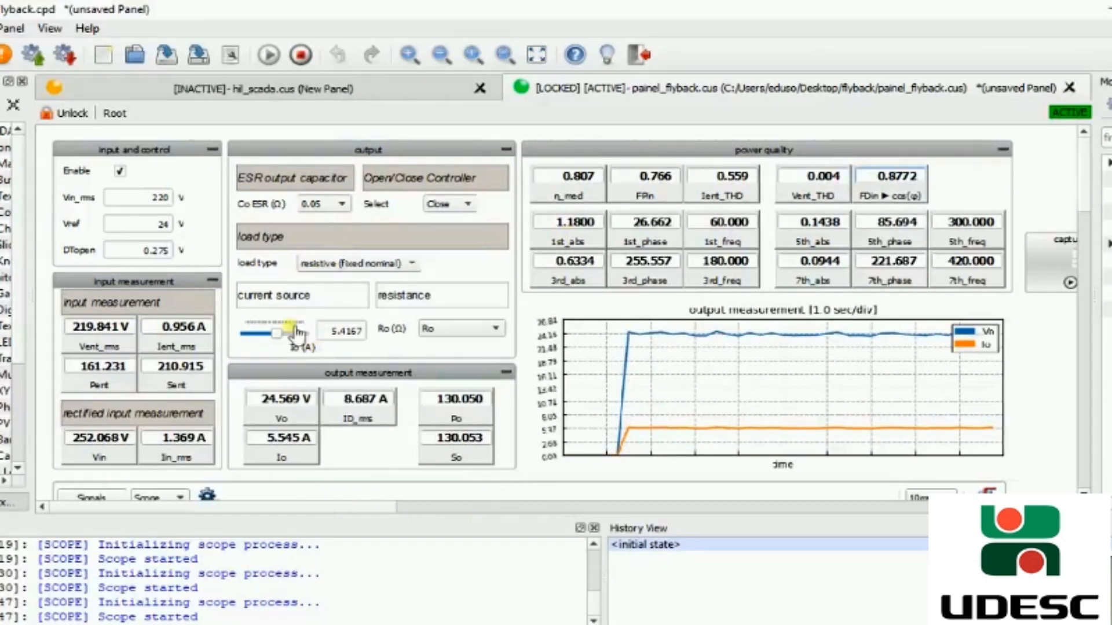
{"action": "left_click", "coordinate": [348, 264]}
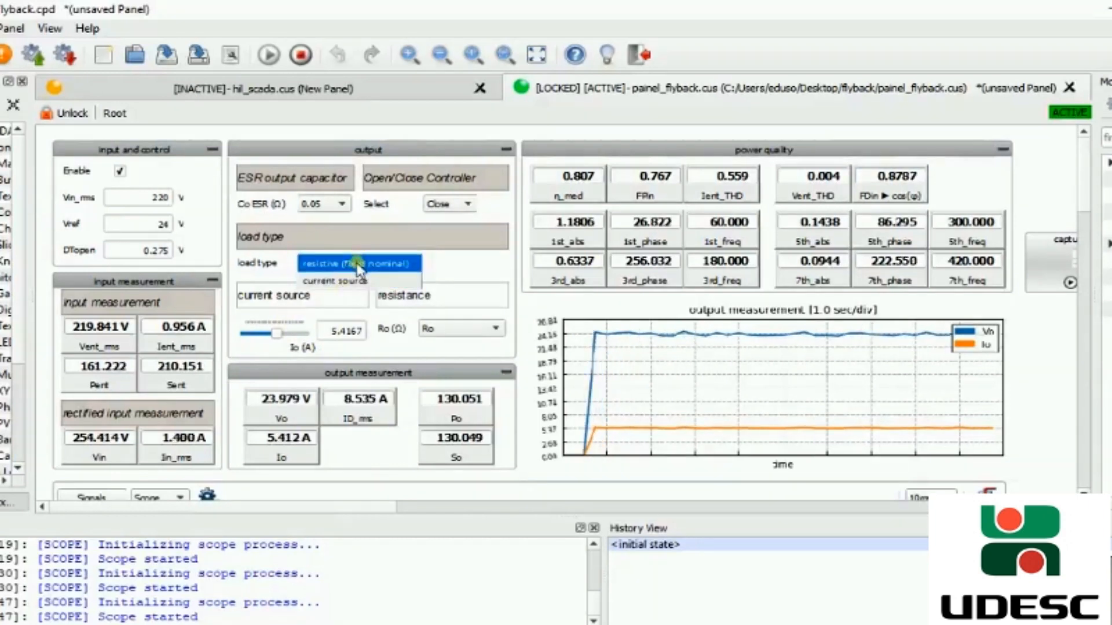
{"action": "left_click", "coordinate": [359, 265]}
{"action": "left_click", "coordinate": [440, 336]}
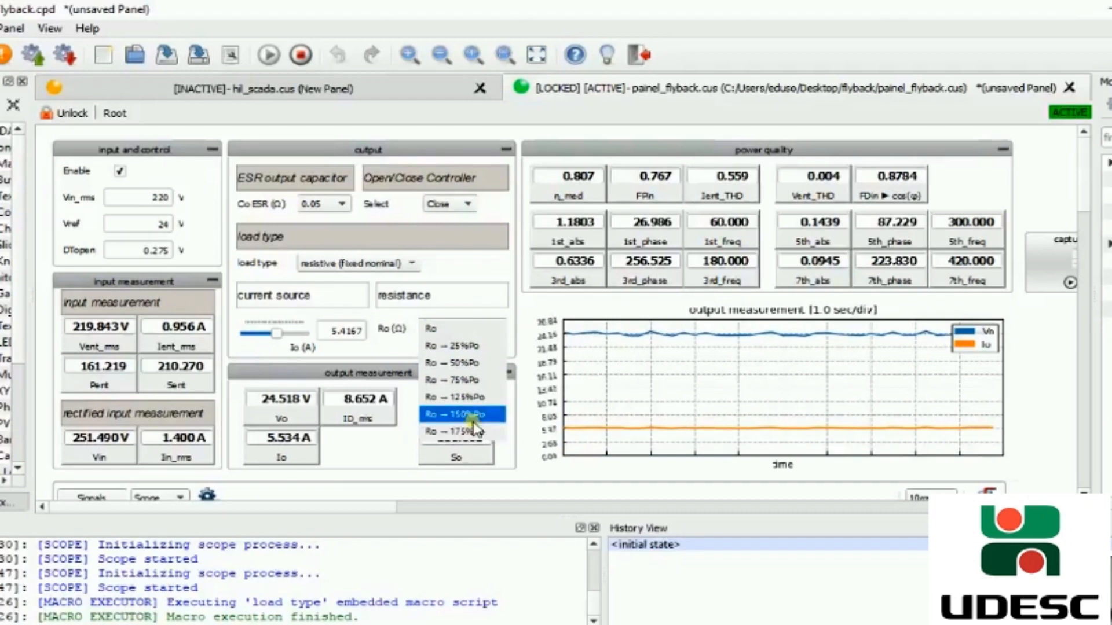
{"action": "left_click", "coordinate": [458, 328]}
- Switch the Open/Close controller selector to Open to run the converter open loop, then set it back to Close
{"action": "left_click", "coordinate": [411, 267]}
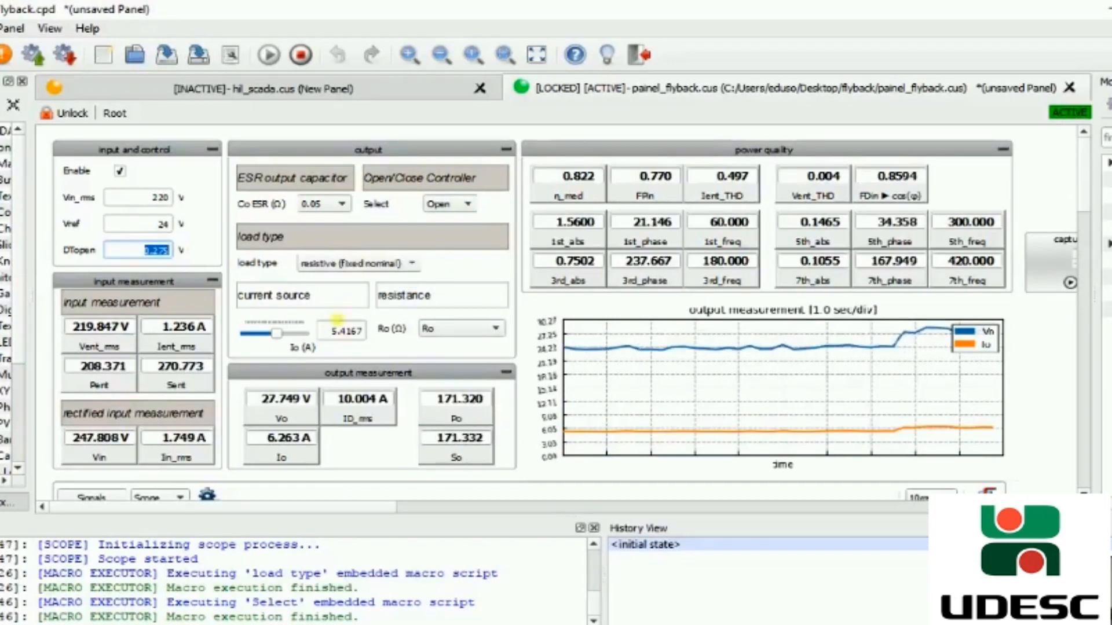
{"action": "left_click", "coordinate": [323, 204]}
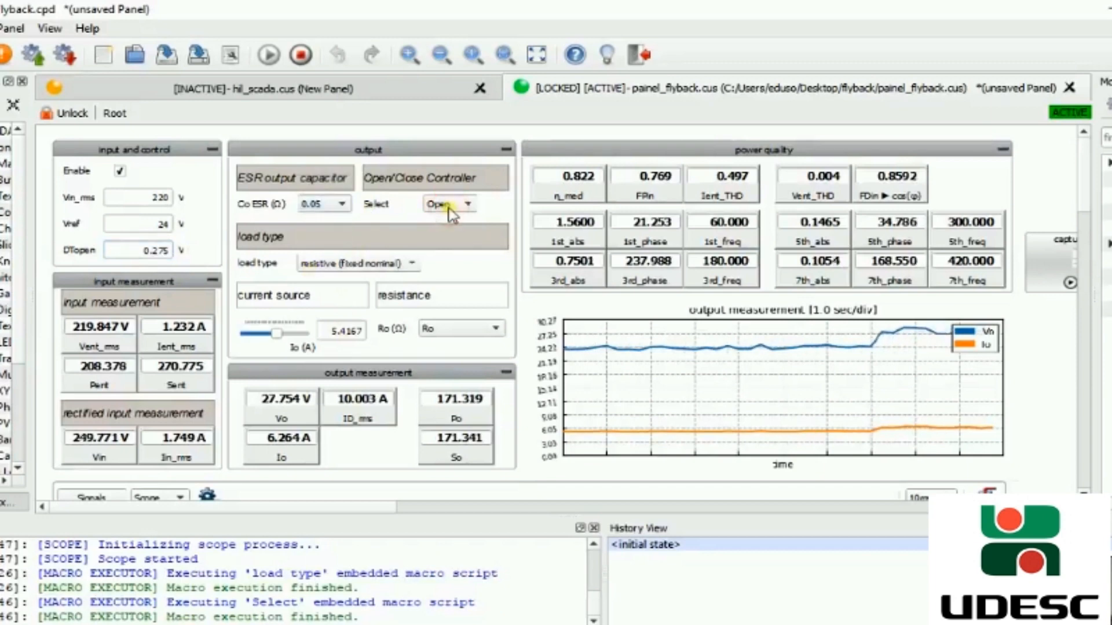
{"action": "left_click", "coordinate": [469, 204]}
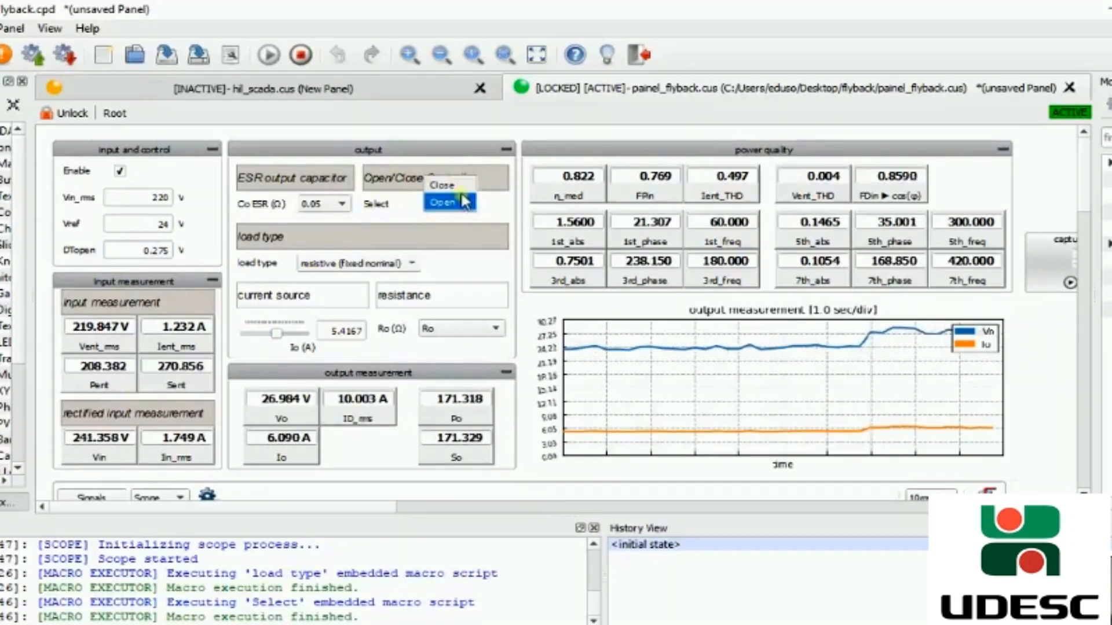
{"action": "left_click", "coordinate": [454, 180]}
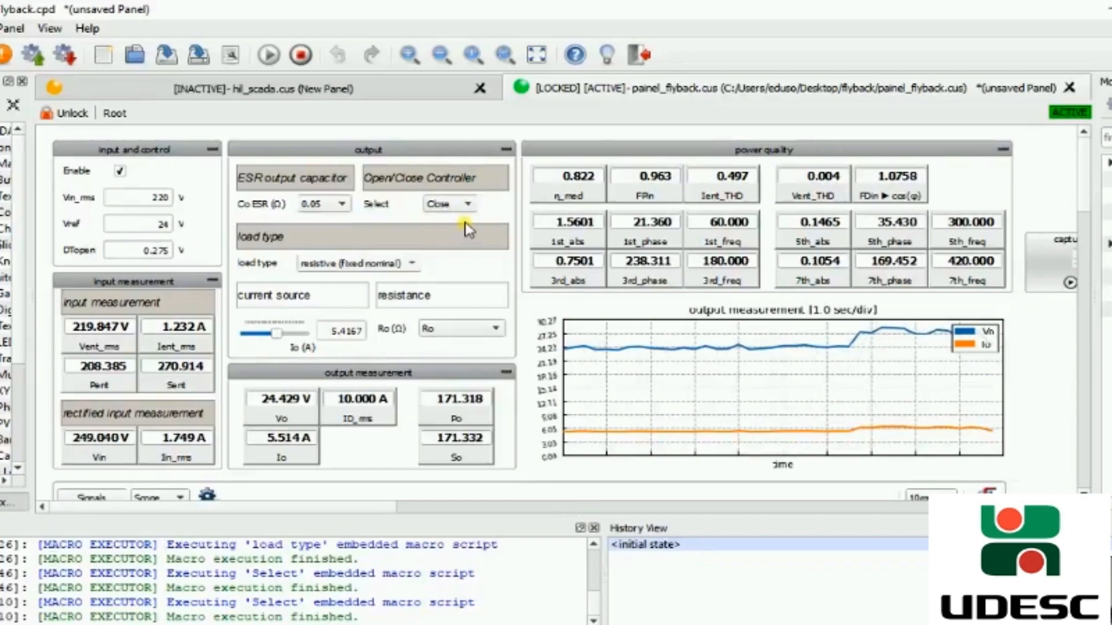